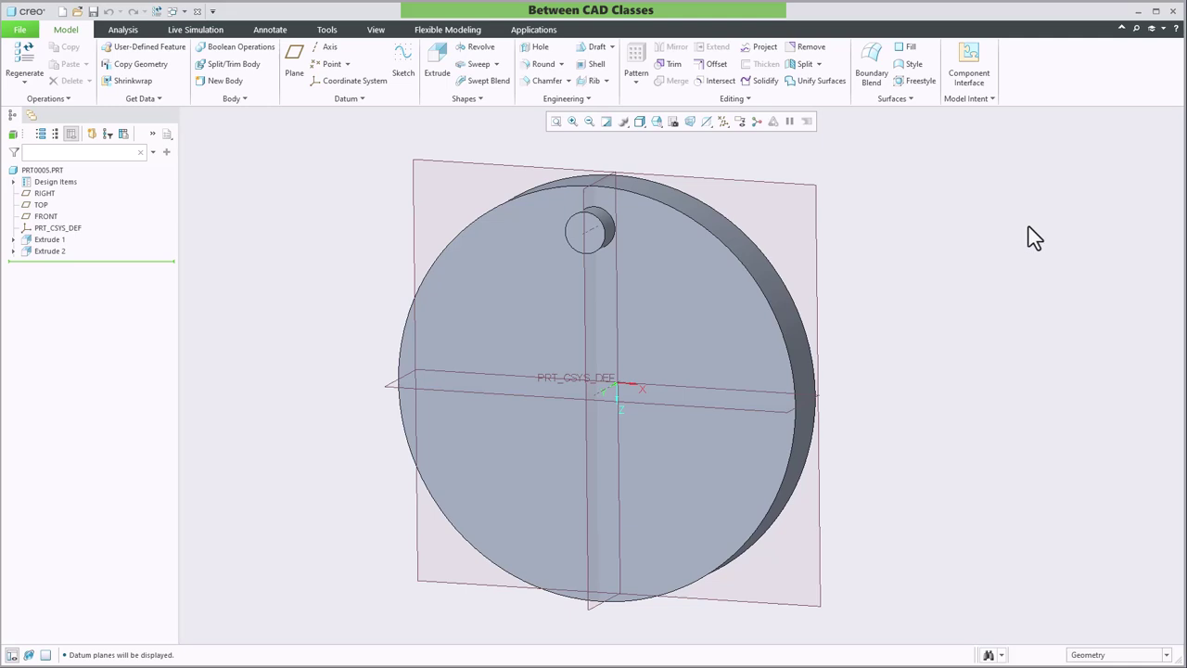
Step: Select the Extrude 2 boss in the model tree
{"action": "left_click", "coordinate": [49, 251]}
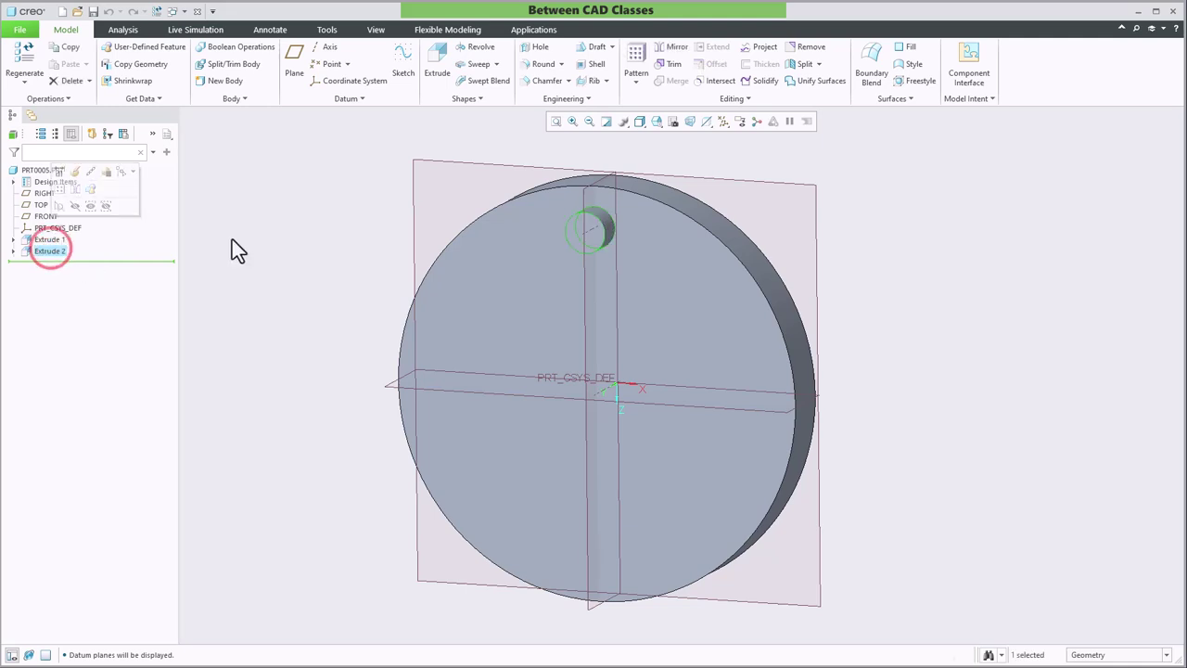
Step: Axis-pattern the boss about PRT_CSYS_DEF with 8 members spread evenly over 360°
{"action": "left_click", "coordinate": [636, 58]}
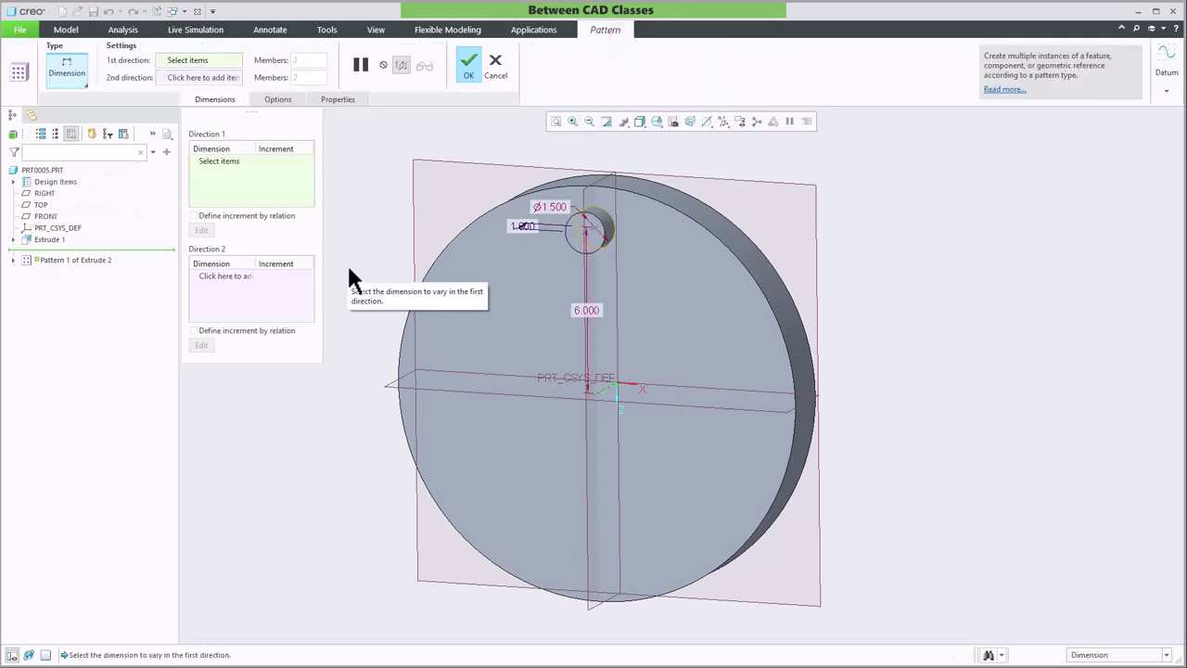
{"action": "left_click", "coordinate": [72, 74]}
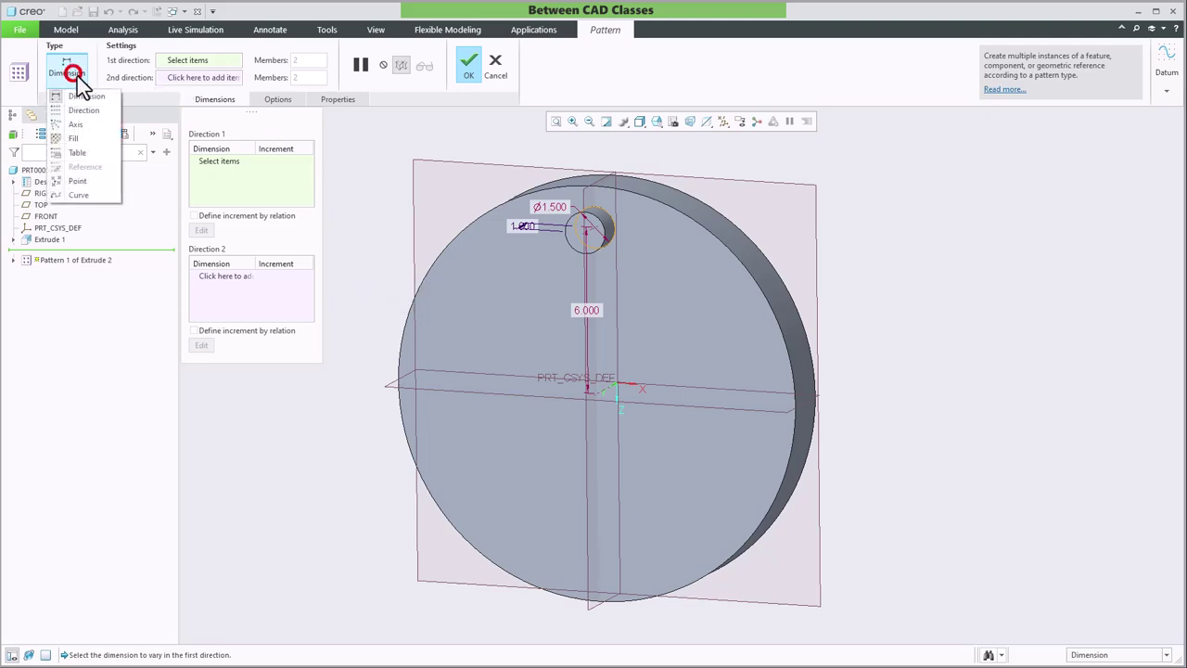
{"action": "left_click", "coordinate": [76, 126]}
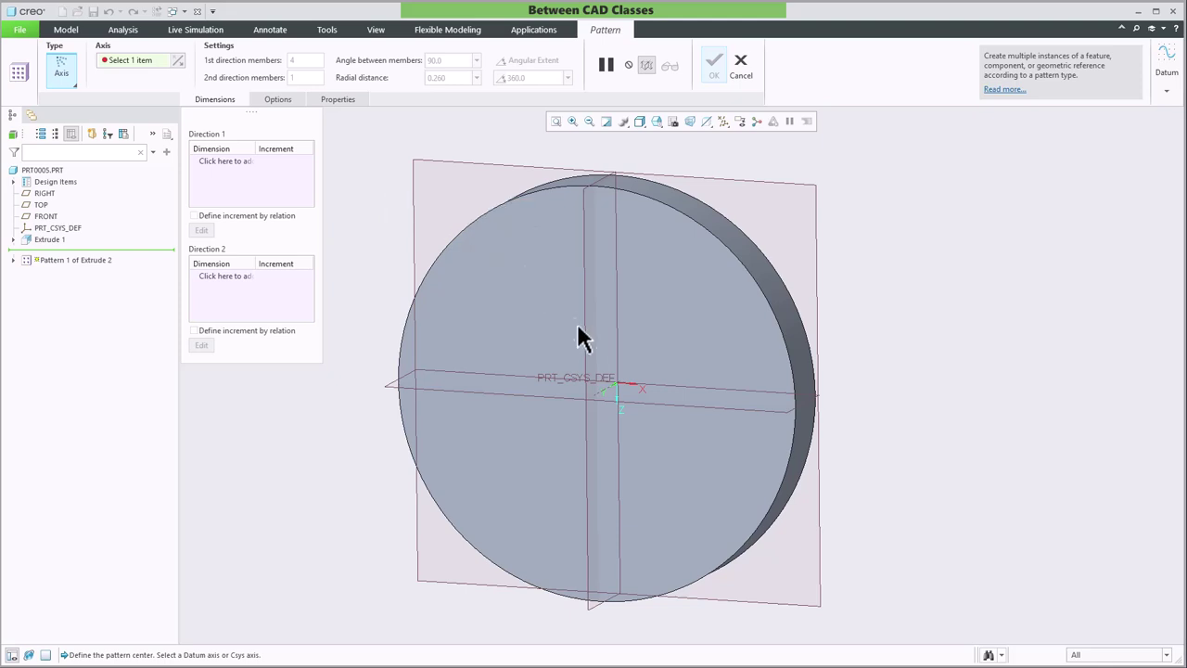
{"action": "left_click", "coordinate": [607, 393]}
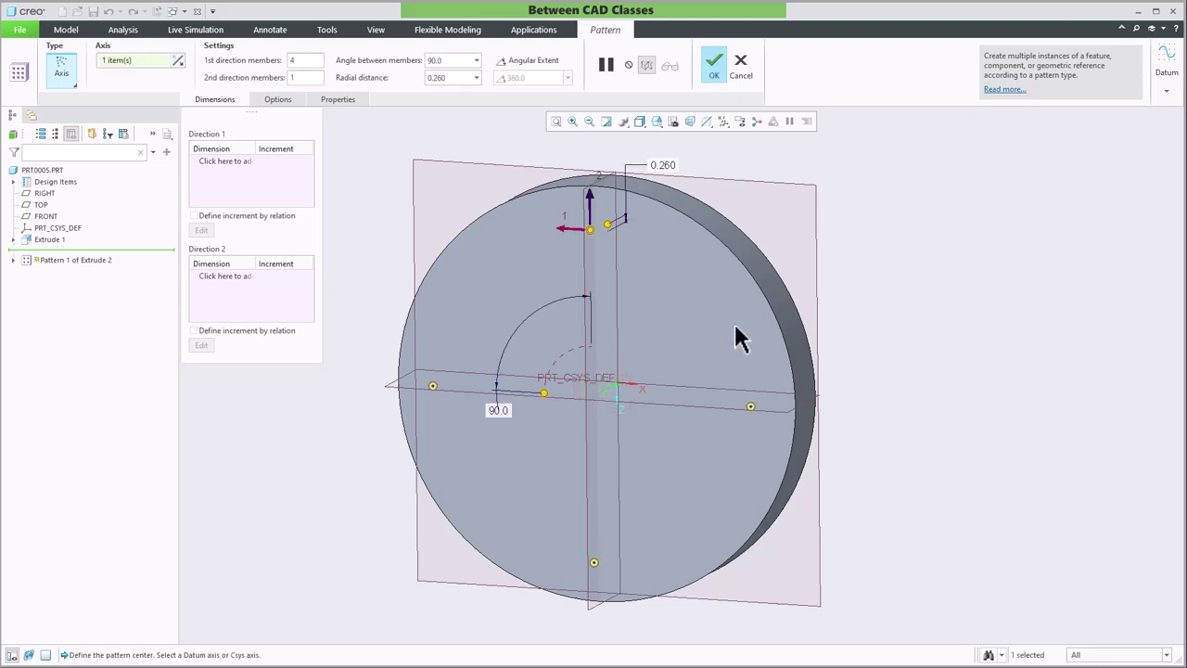
{"action": "double_click", "coordinate": [301, 60]}
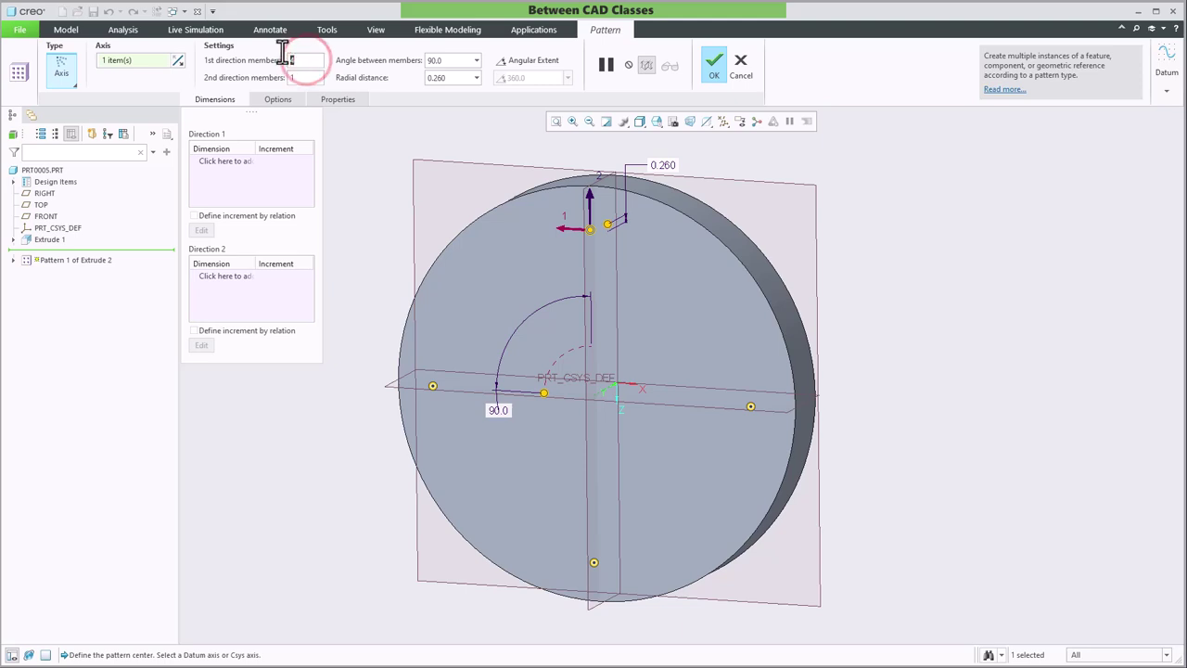
{"action": "type", "text": "8"}
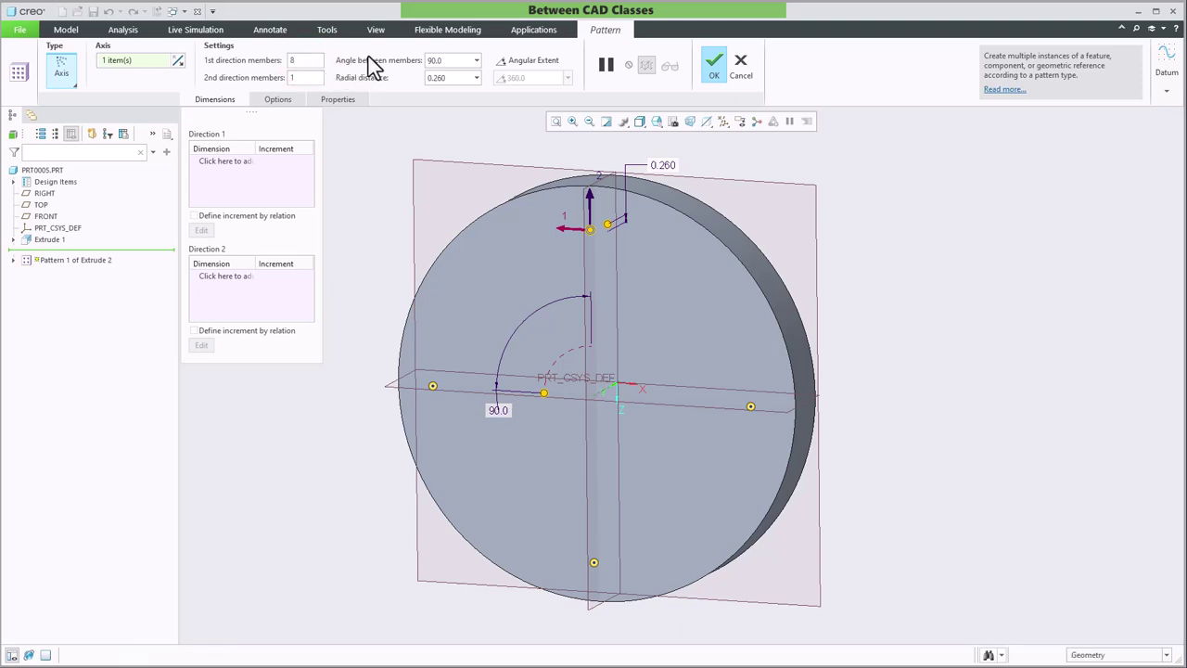
{"action": "double_click", "coordinate": [445, 59]}
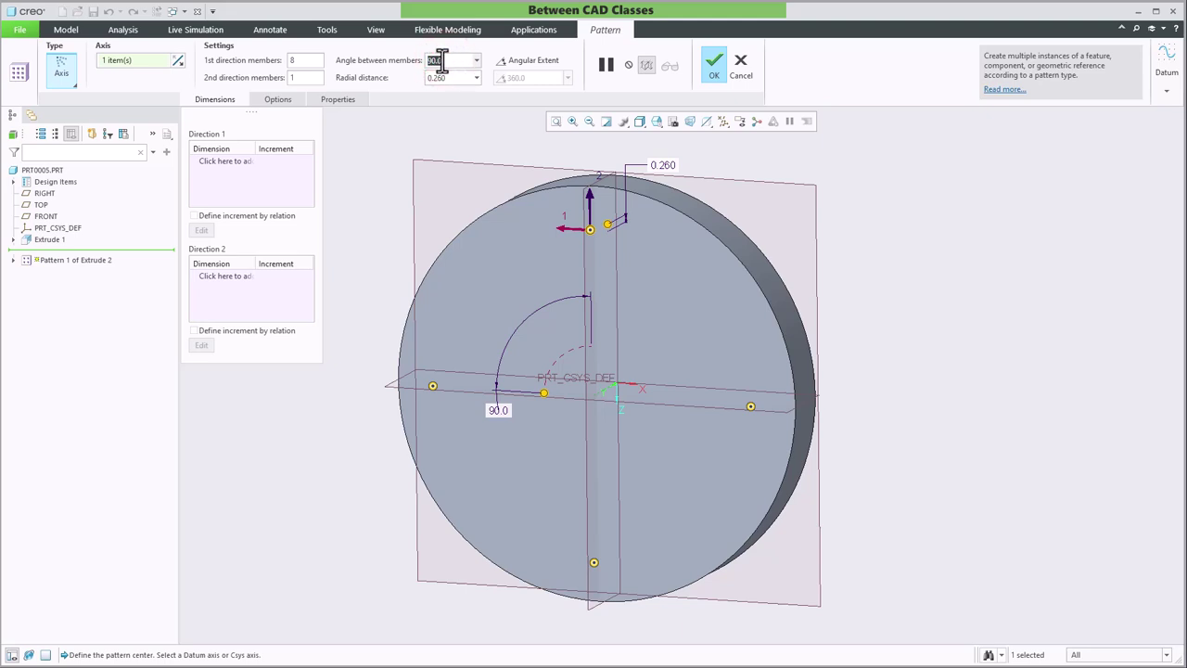
{"action": "left_click", "coordinate": [551, 61]}
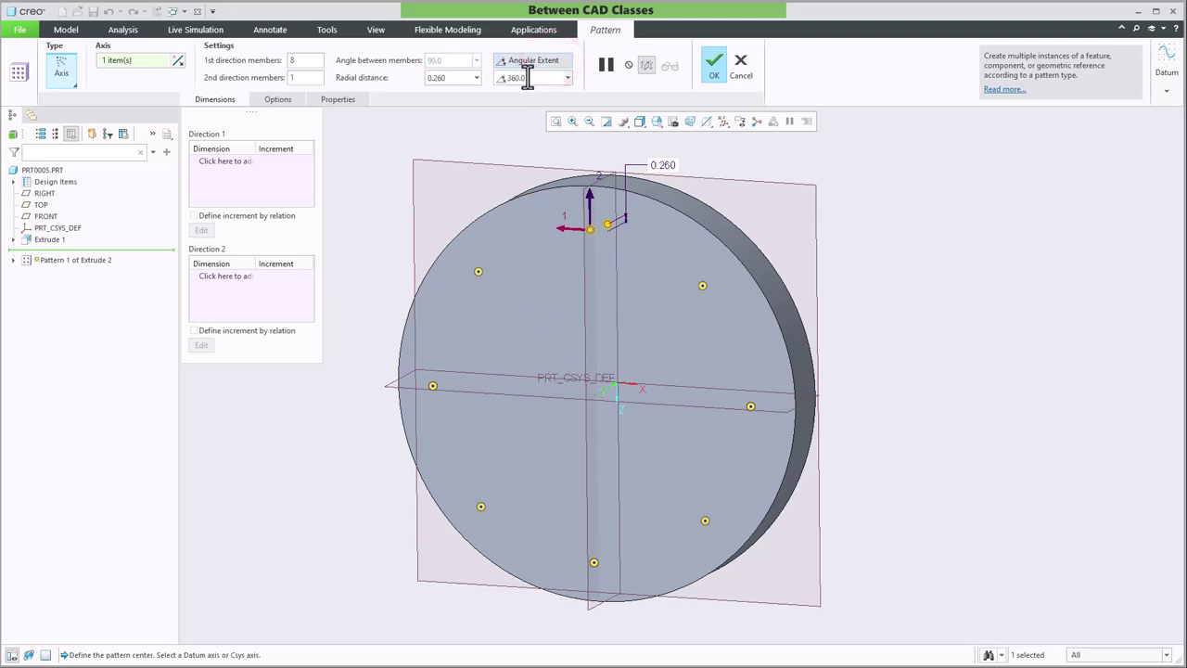
{"action": "left_click", "coordinate": [714, 69]}
Step: Redefine Pattern 1 with a 180° angular extent, flipped onto the disc's right half
{"action": "left_click", "coordinate": [942, 246]}
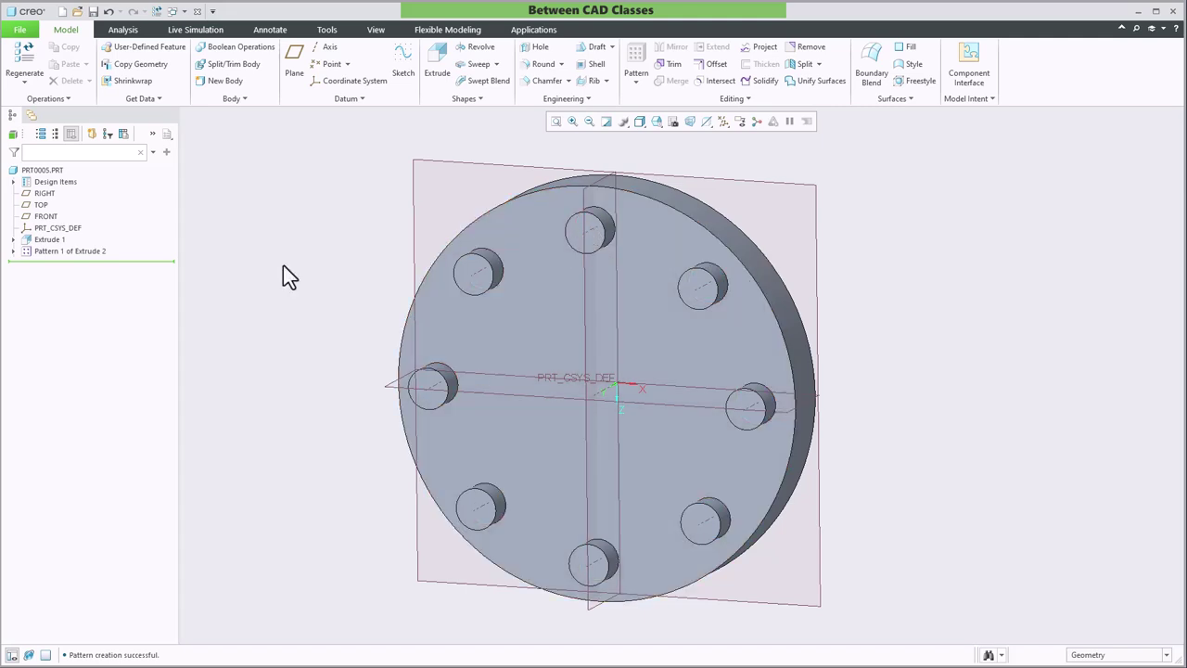
{"action": "left_click", "coordinate": [66, 250]}
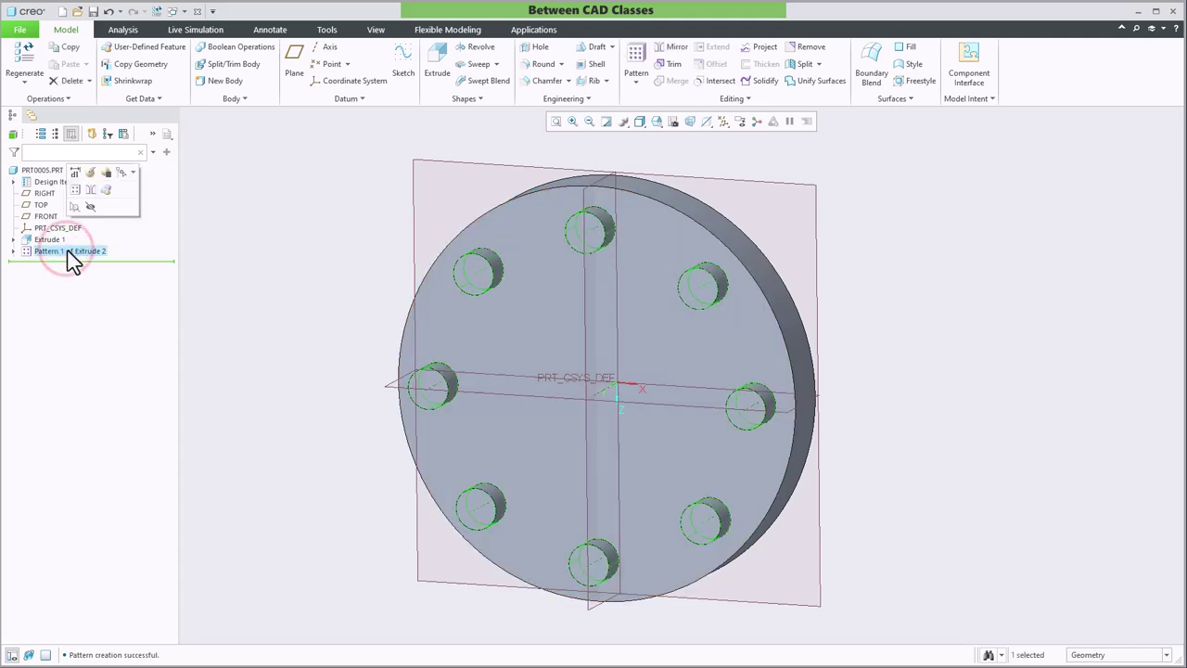
{"action": "left_click", "coordinate": [90, 173]}
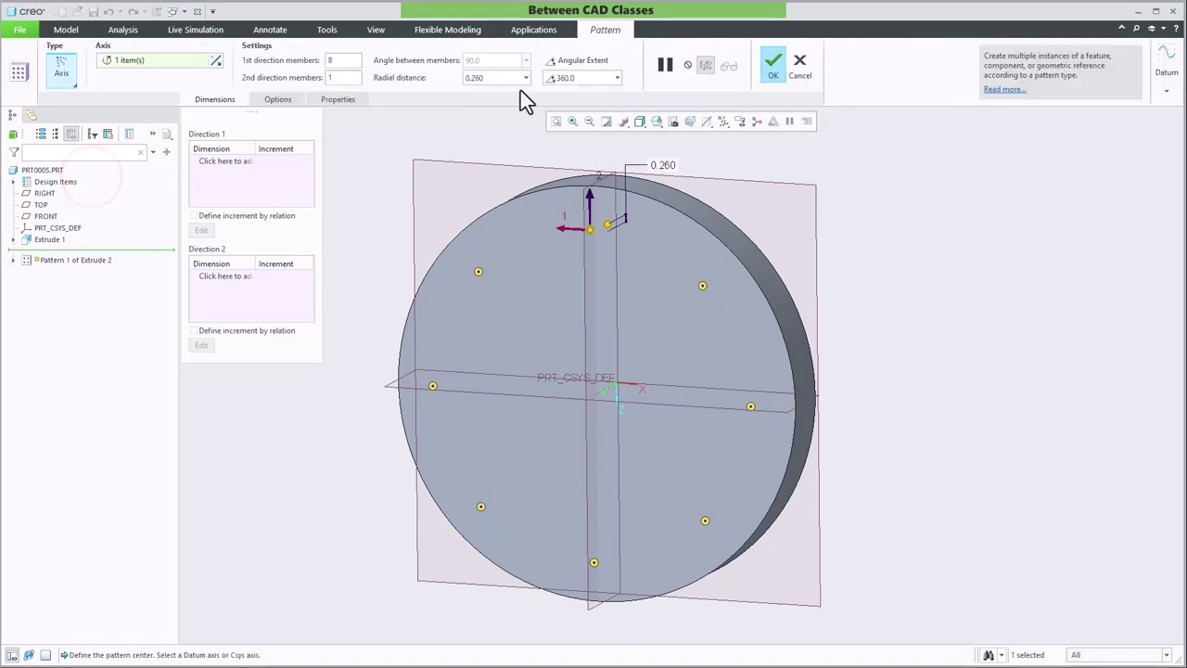
{"action": "double_click", "coordinate": [579, 77]}
{"action": "key", "text": "BackSpace"}
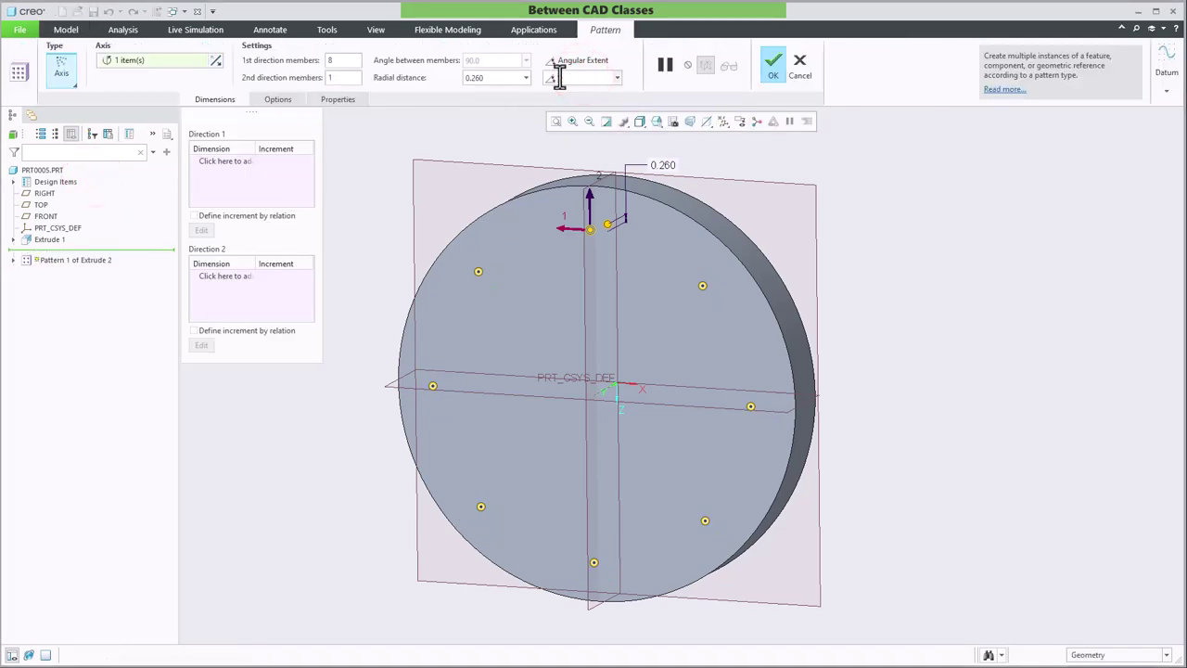
{"action": "type", "text": "180"}
{"action": "key", "text": "Return"}
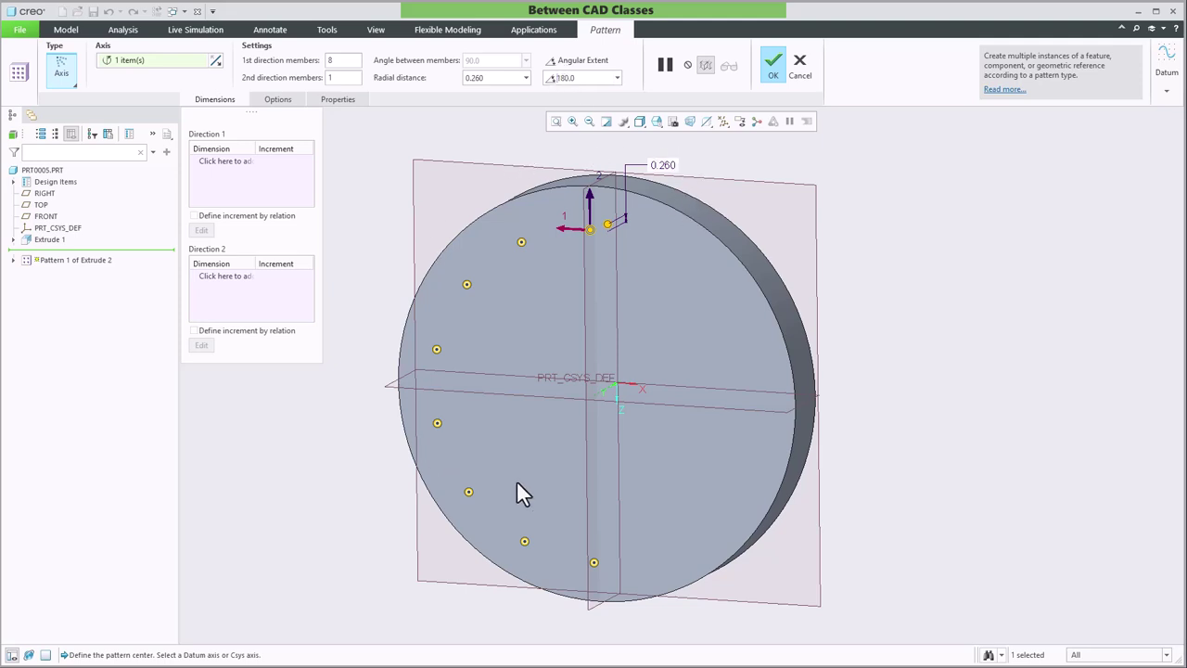
{"action": "left_click", "coordinate": [217, 59]}
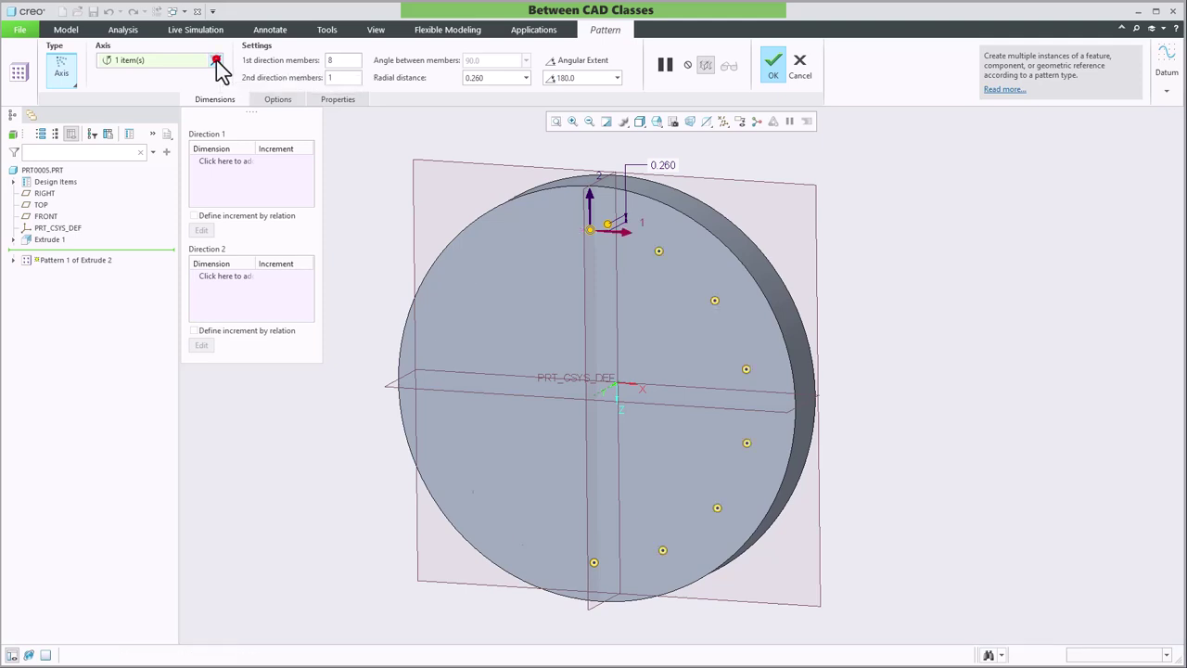
{"action": "left_click", "coordinate": [774, 67]}
{"action": "left_click", "coordinate": [993, 308]}
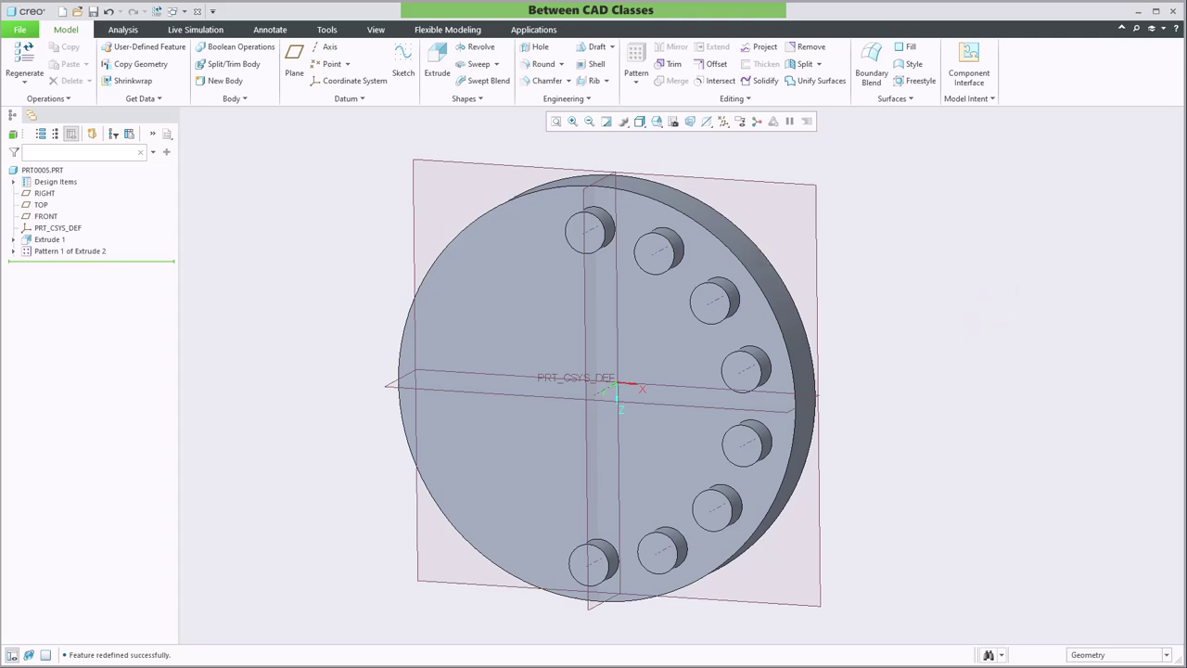
Step: Restore the pattern's 360° angular extent and set 2 members in the second direction
{"action": "left_click", "coordinate": [71, 251]}
{"action": "left_click", "coordinate": [91, 171]}
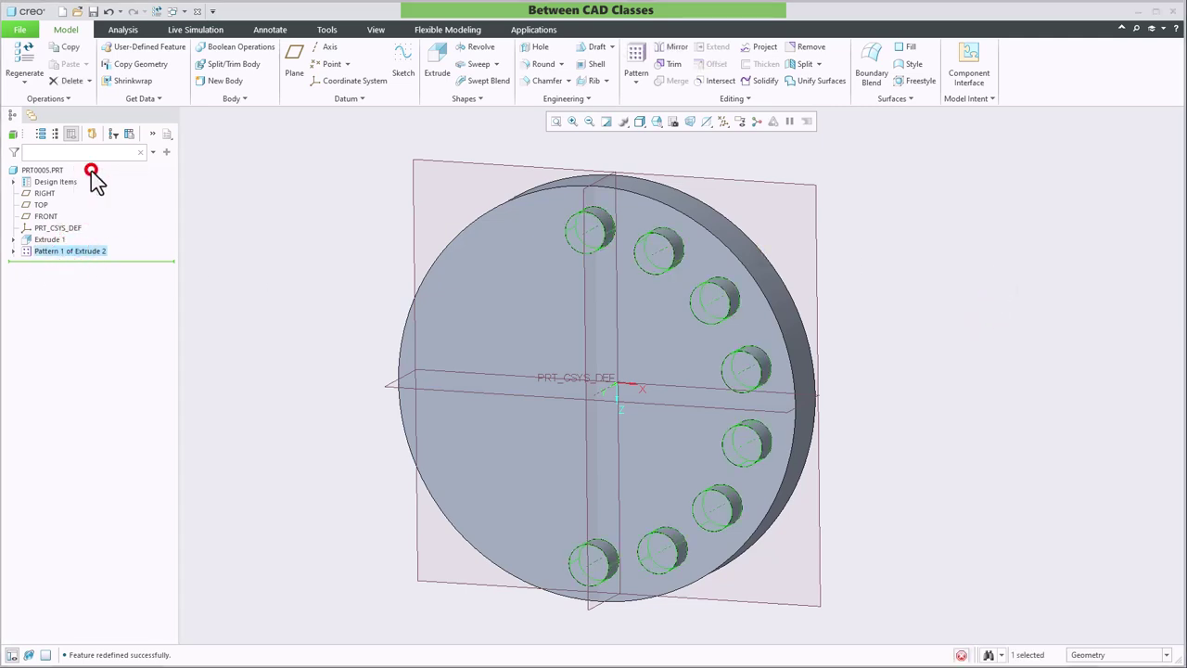
{"action": "left_click", "coordinate": [579, 76]}
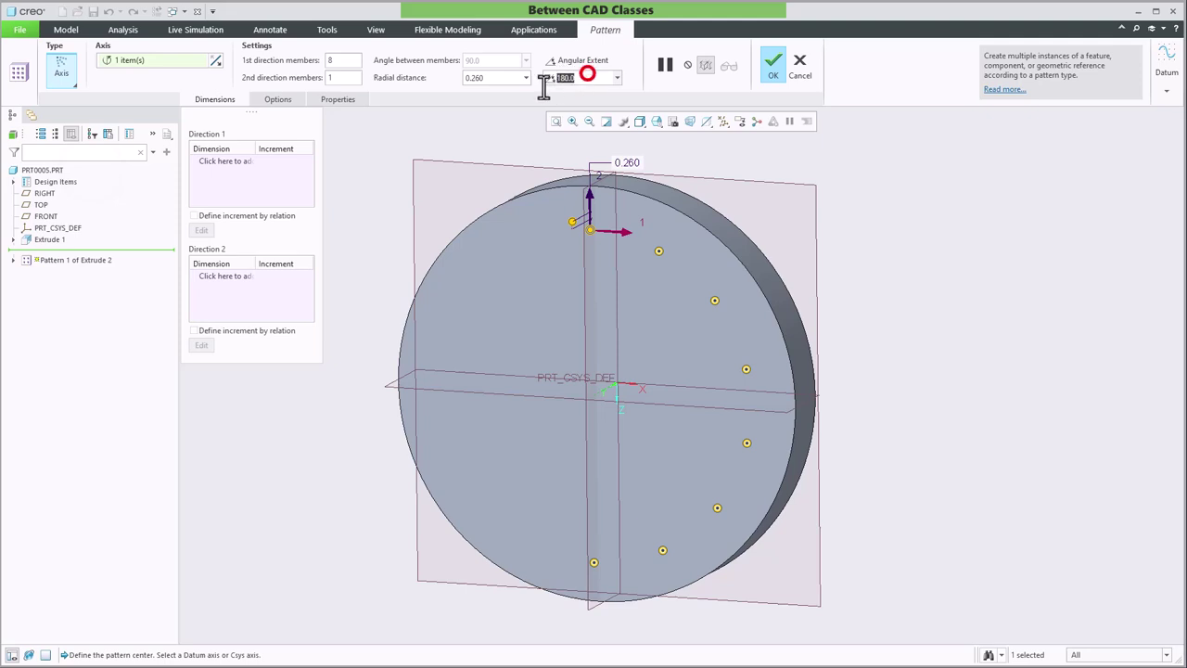
{"action": "type", "text": "360"}
{"action": "key", "text": "Return"}
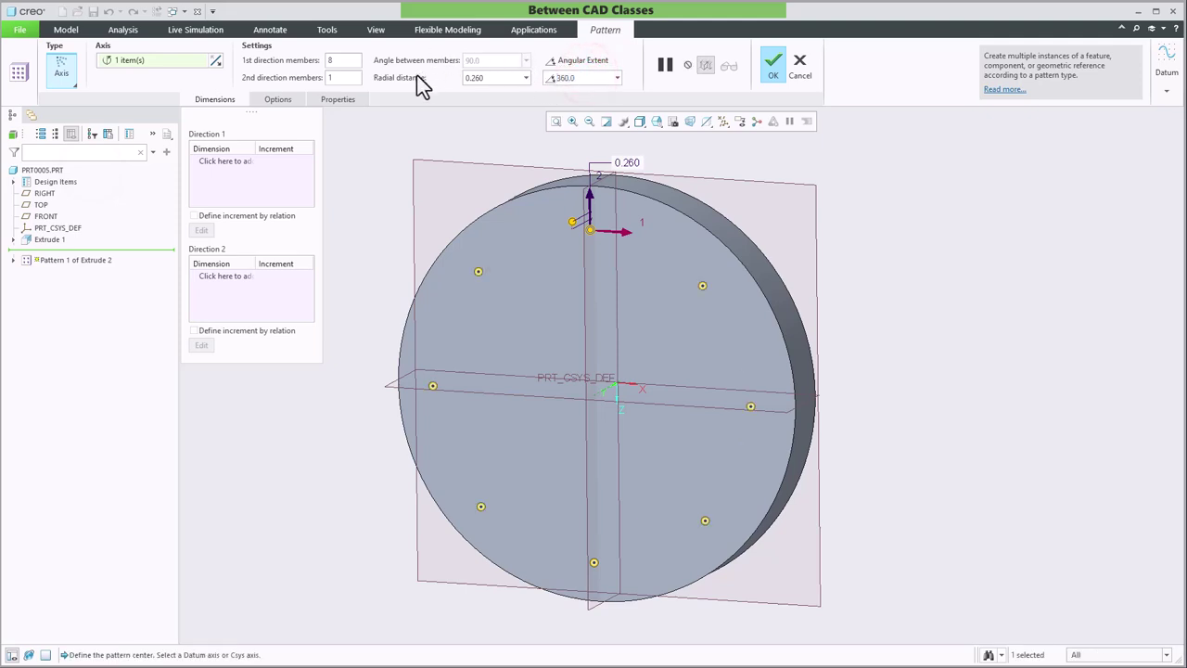
{"action": "left_click", "coordinate": [340, 77]}
{"action": "type", "text": "2"}
{"action": "left_click", "coordinate": [397, 79]}
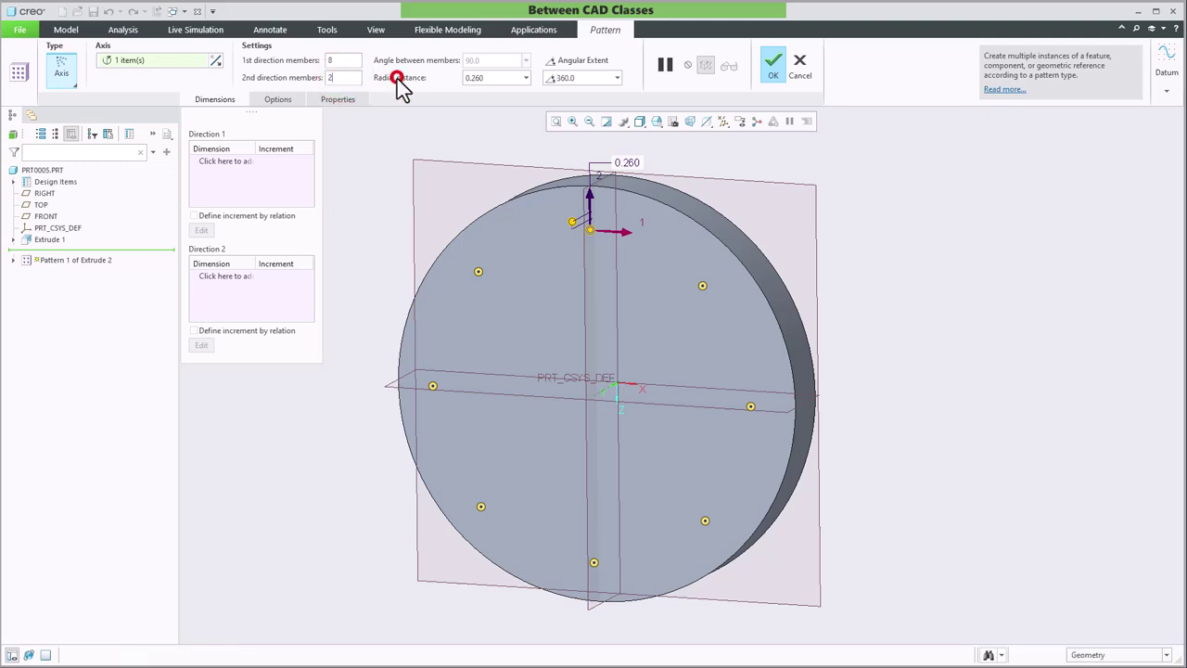
Step: Set the radial distance to -2 so the second ring sits 2.000 inside the outer ring
{"action": "left_click", "coordinate": [478, 78]}
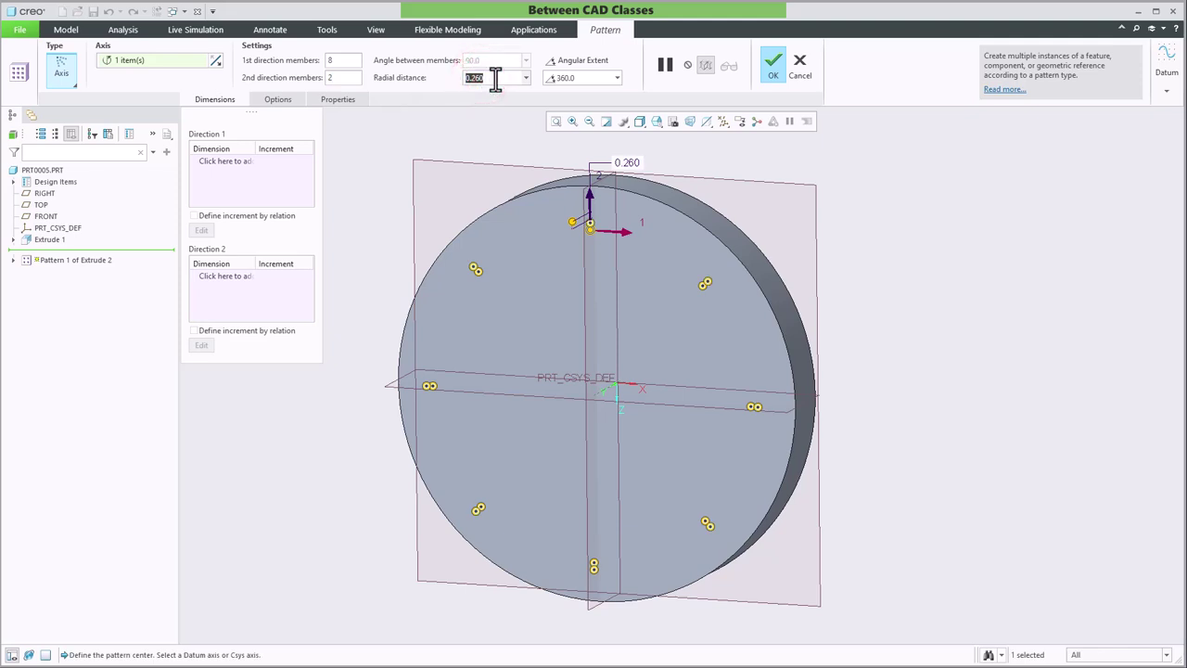
{"action": "key", "text": "BackSpace"}
{"action": "type", "text": ".5"}
{"action": "key", "text": "Return"}
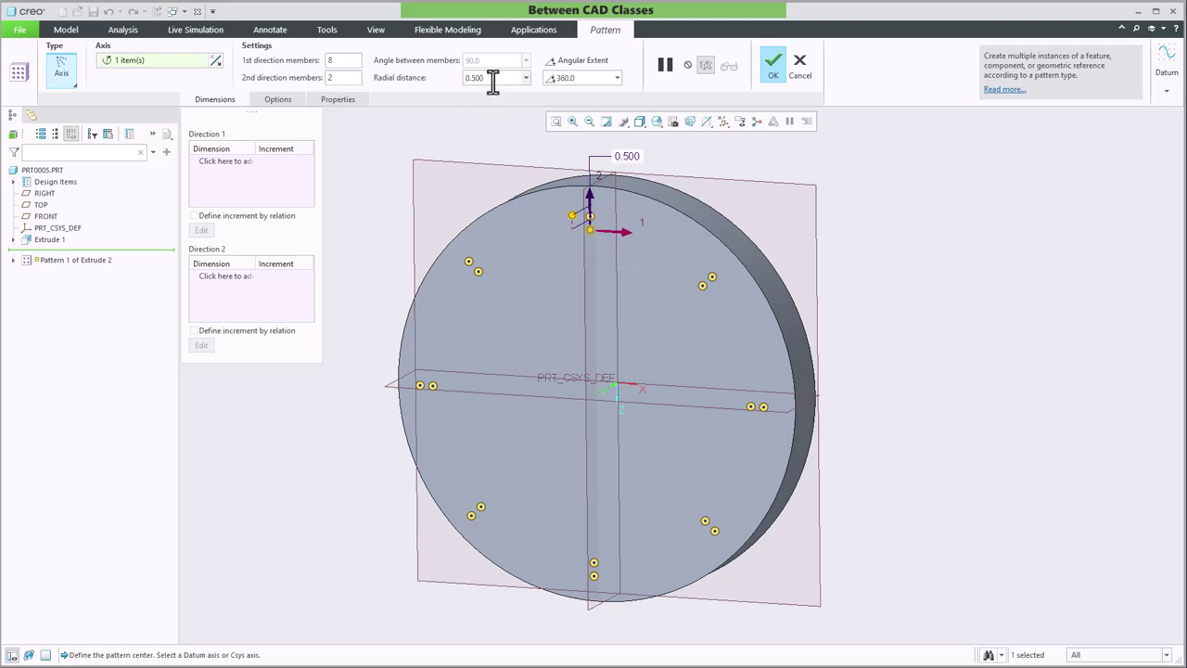
{"action": "double_click", "coordinate": [489, 79]}
{"action": "type", "text": "2"}
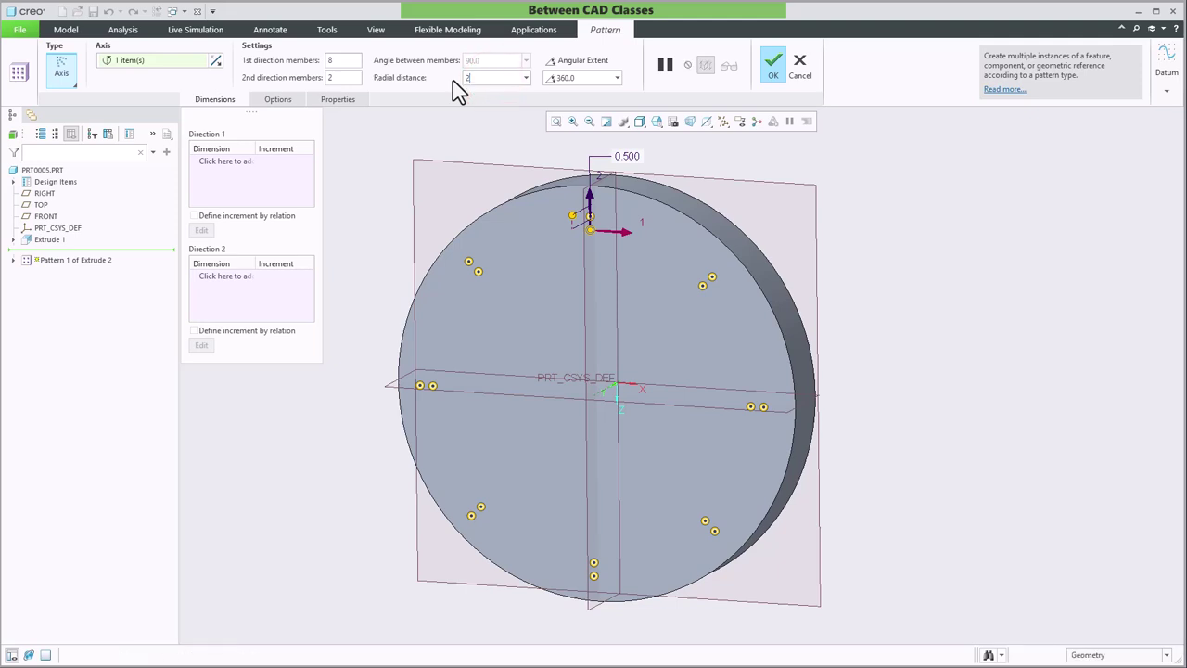
{"action": "key", "text": "Return"}
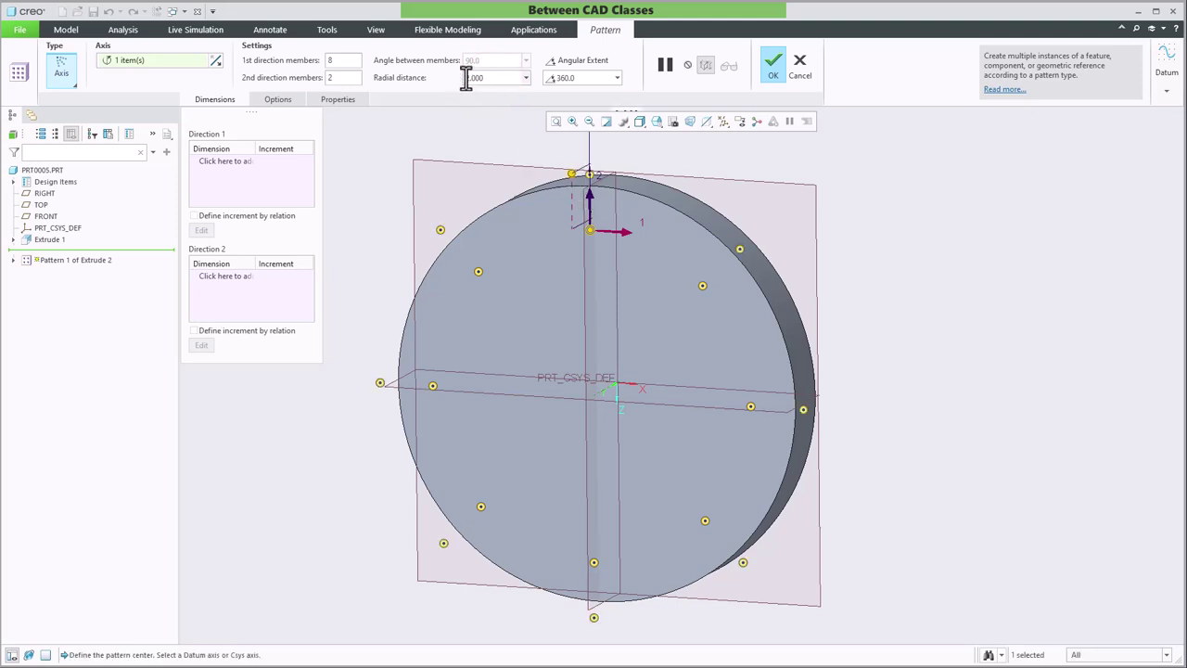
{"action": "type", "text": "-"}
{"action": "key", "text": "Return"}
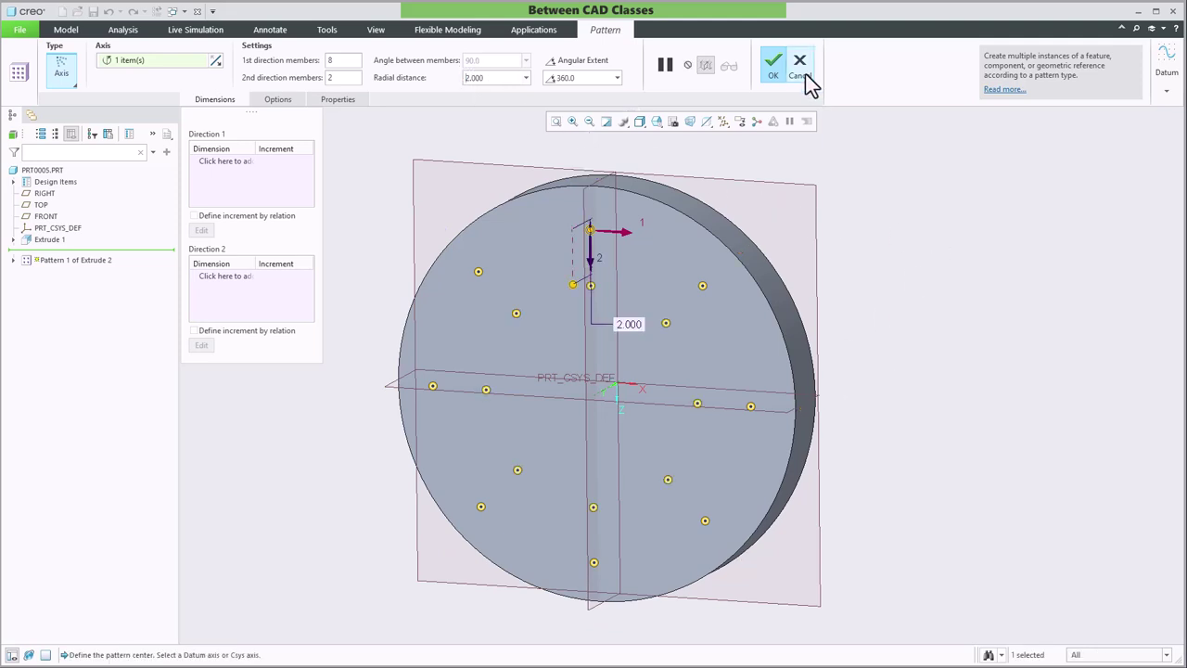
{"action": "left_click", "coordinate": [777, 66]}
{"action": "left_click", "coordinate": [942, 311]}
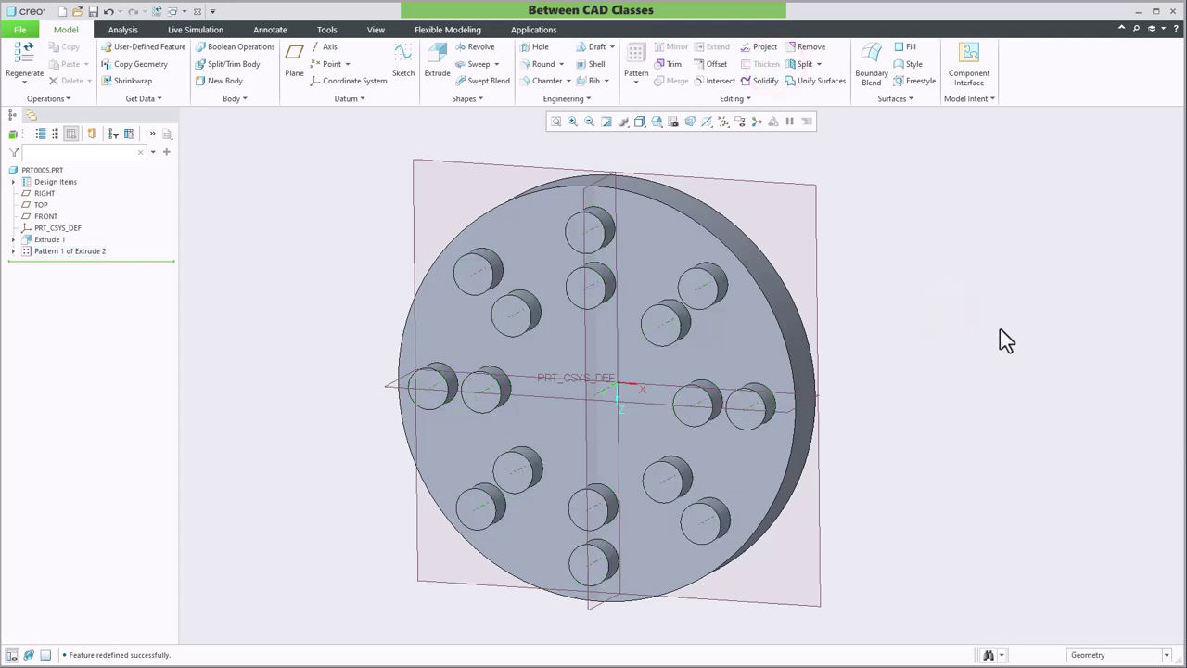
Step: Change the pattern's second-direction member count back to 1, leaving one ring of eight
{"action": "left_click", "coordinate": [88, 251]}
{"action": "left_click", "coordinate": [112, 177]}
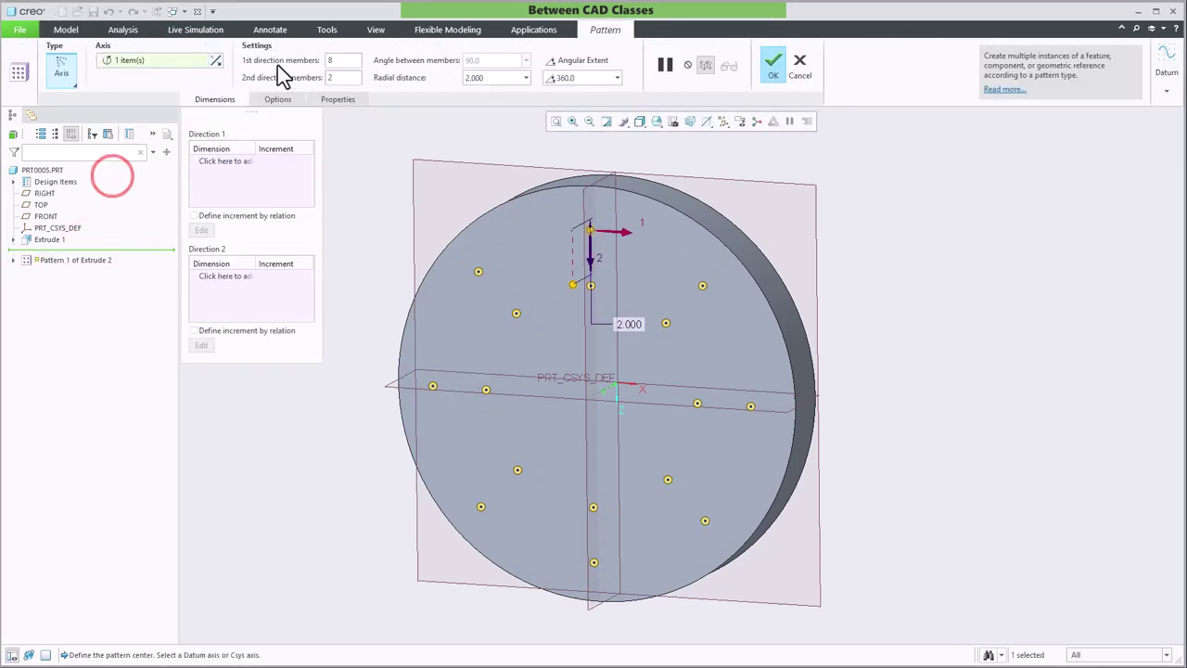
{"action": "left_click", "coordinate": [340, 77]}
{"action": "type", "text": "1"}
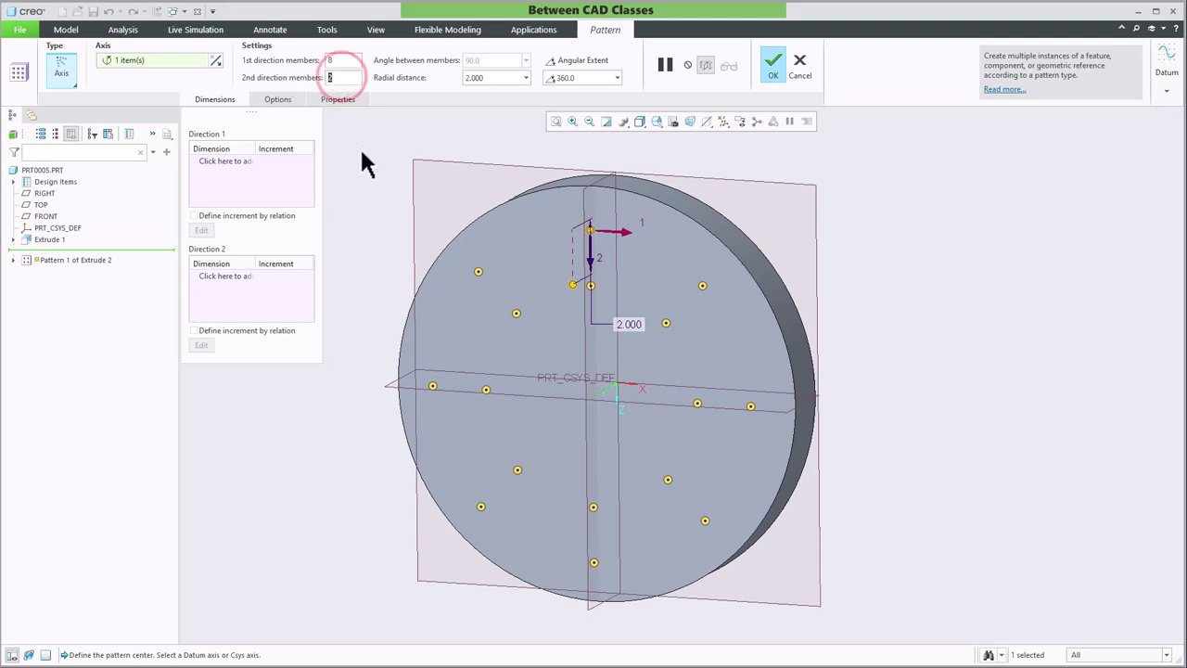
{"action": "left_click", "coordinate": [376, 179]}
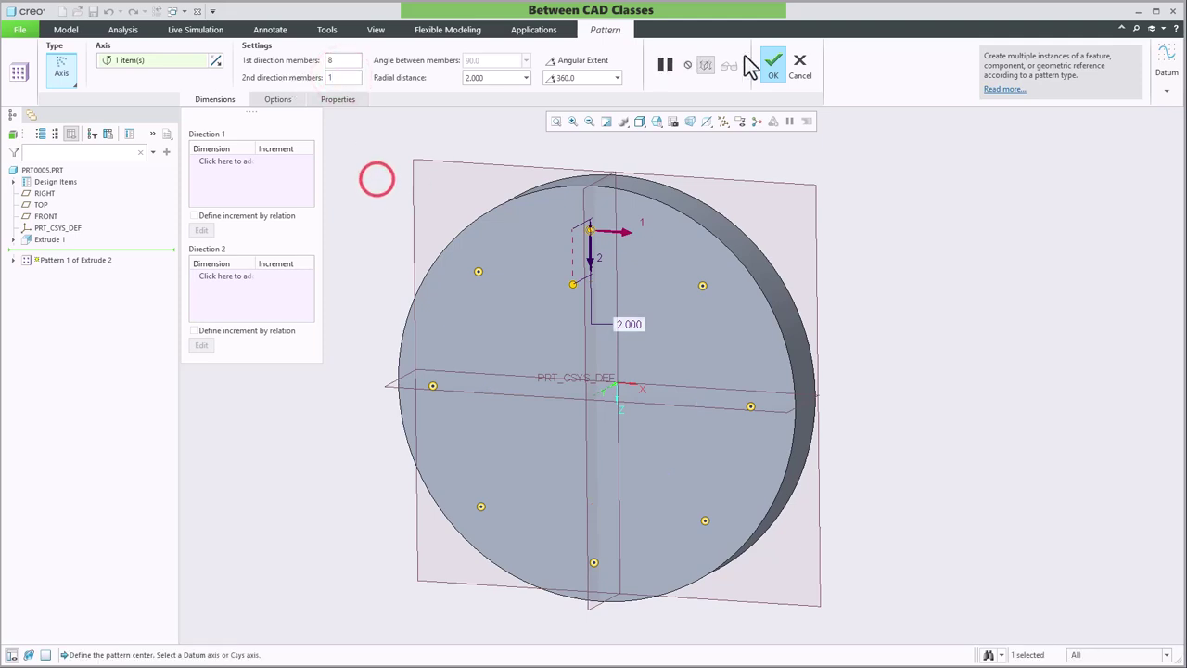
{"action": "left_click", "coordinate": [772, 63]}
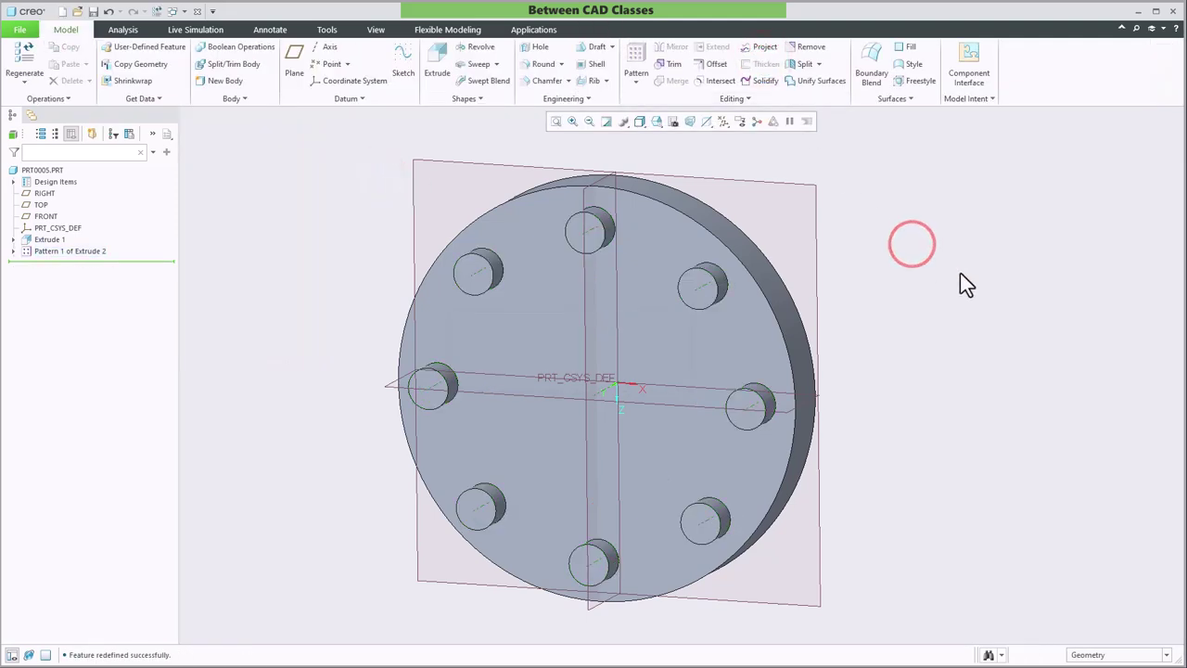
{"action": "left_click", "coordinate": [591, 234]}
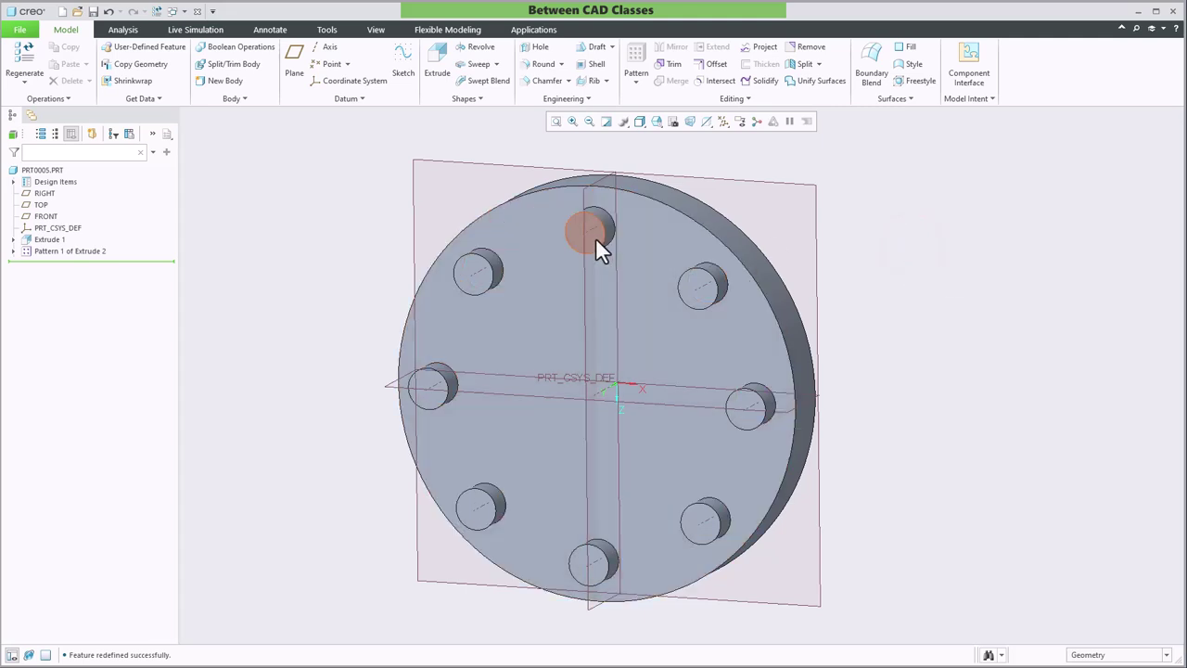
Step: Add Hole 1 on the top boss, coaxial with its axis, with Through All depth
{"action": "left_click", "coordinate": [539, 46]}
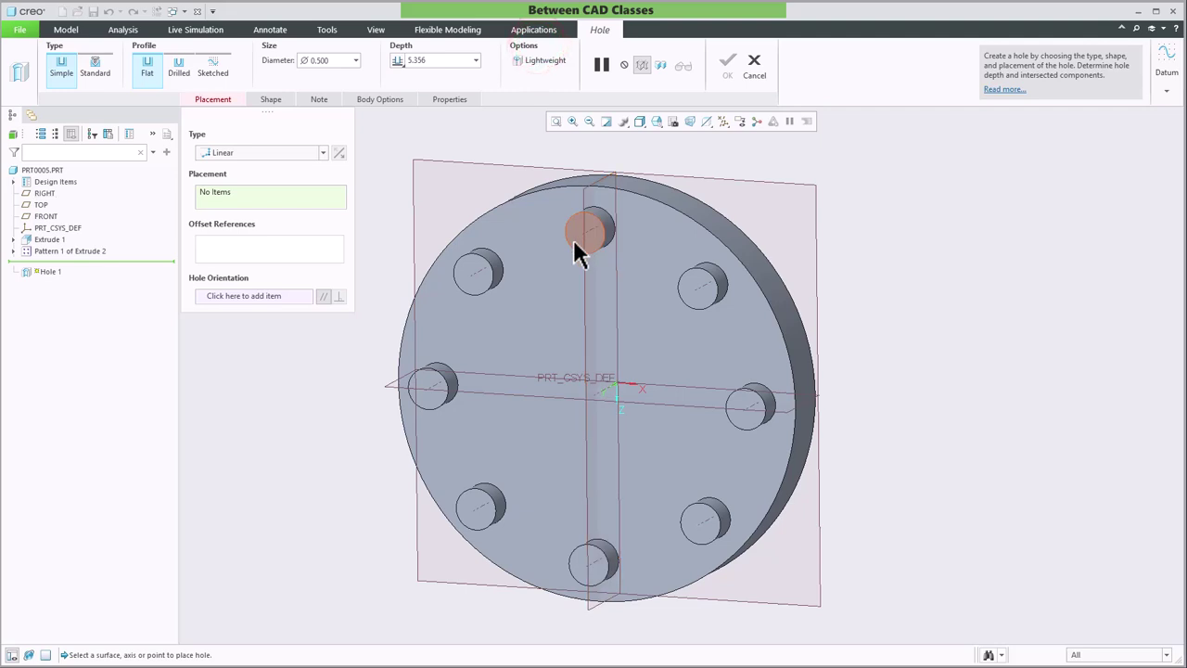
{"action": "left_click", "coordinate": [575, 249]}
{"action": "left_click", "coordinate": [590, 239], "text": "ctrl"}
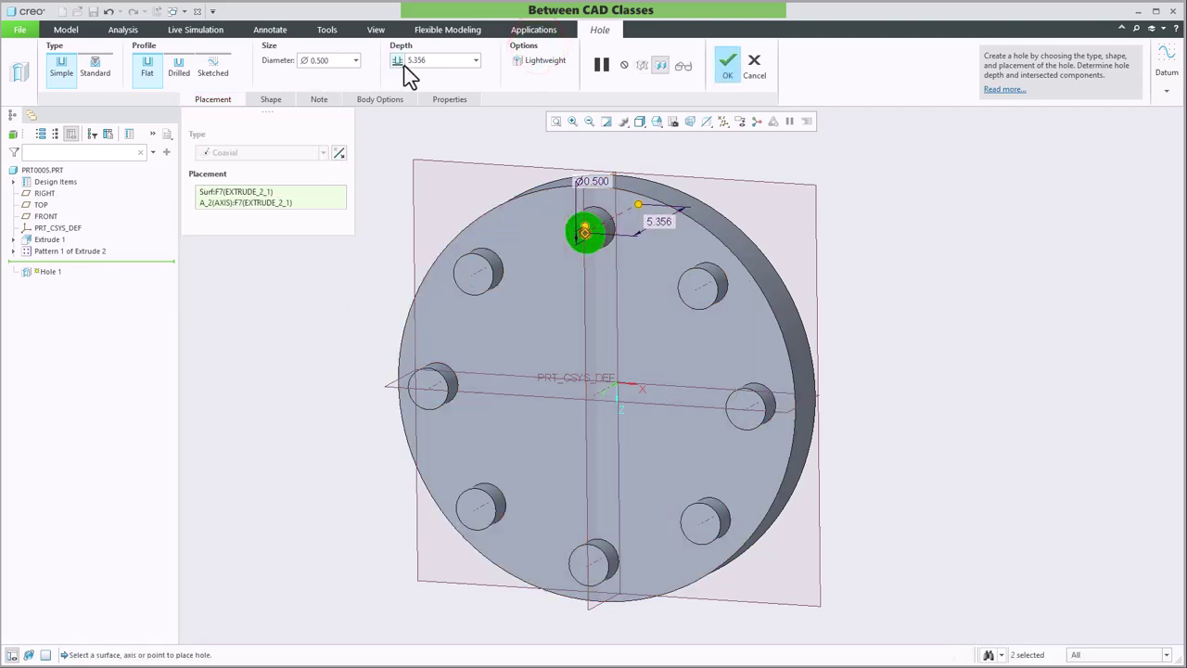
{"action": "left_click", "coordinate": [403, 61]}
{"action": "left_click", "coordinate": [425, 118]}
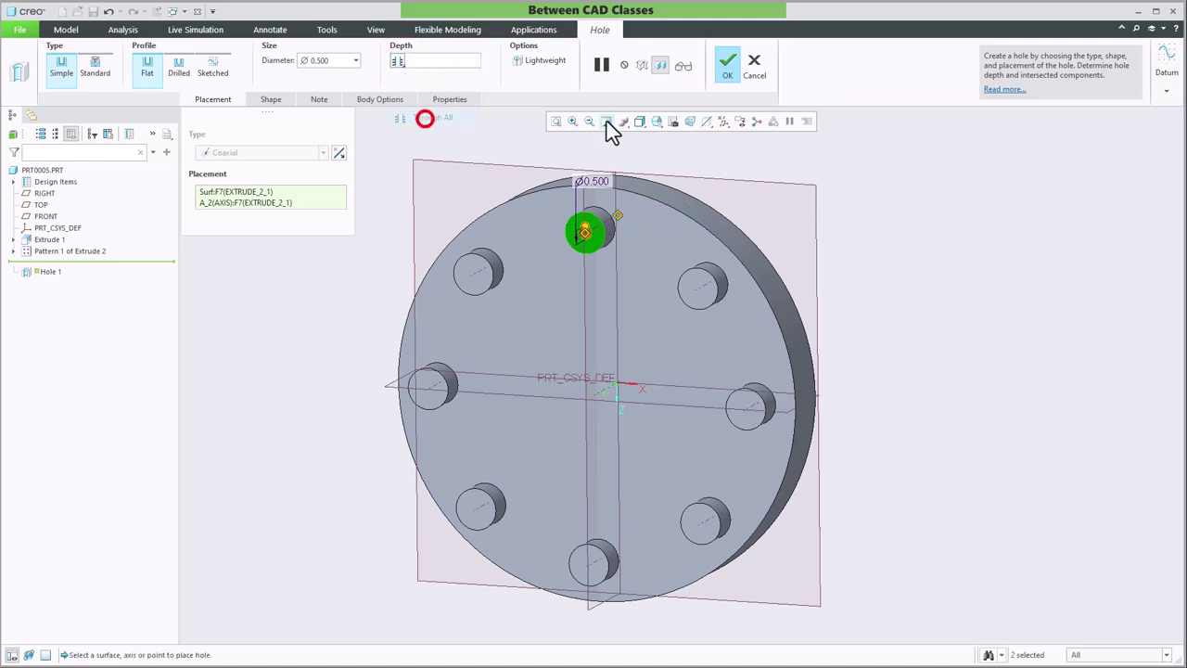
{"action": "left_click", "coordinate": [727, 67]}
{"action": "left_click", "coordinate": [874, 220]}
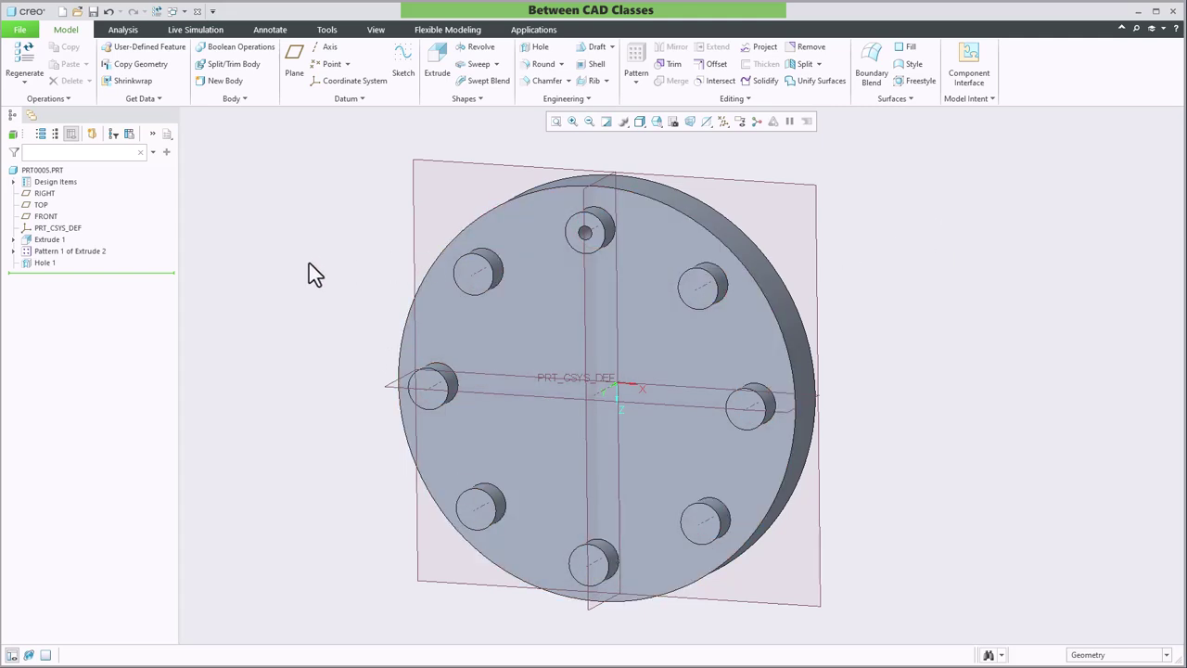
Step: Reference-pattern Hole 1 so it follows the boss pattern onto every boss
{"action": "left_click", "coordinate": [42, 263]}
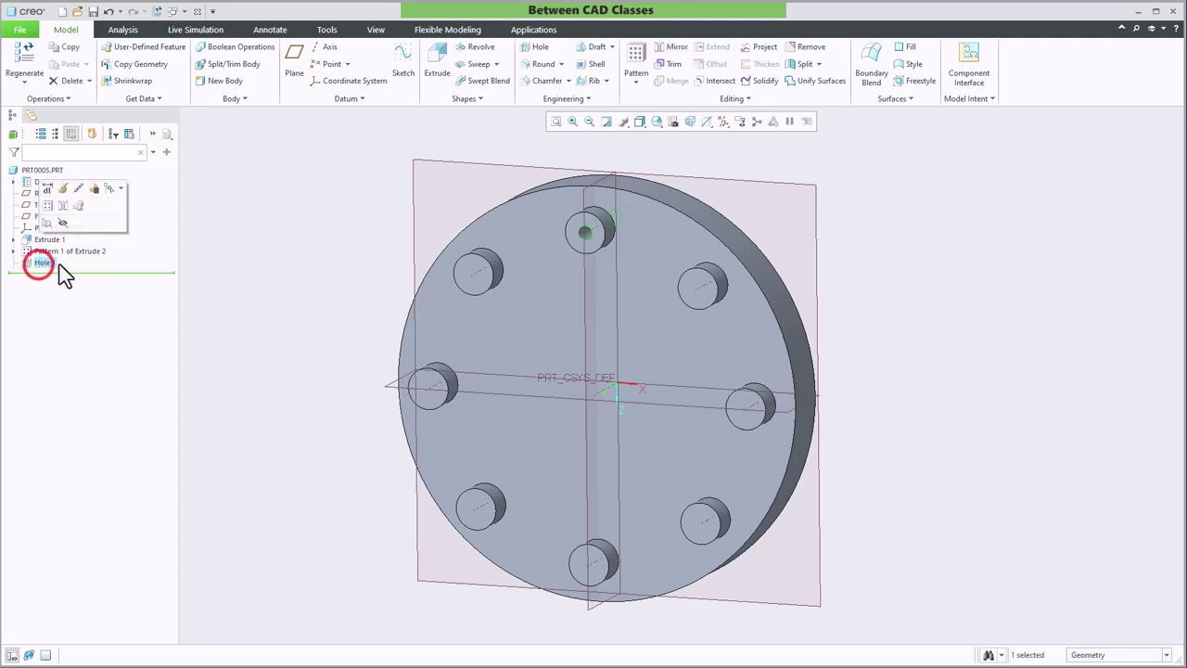
{"action": "left_click", "coordinate": [636, 63]}
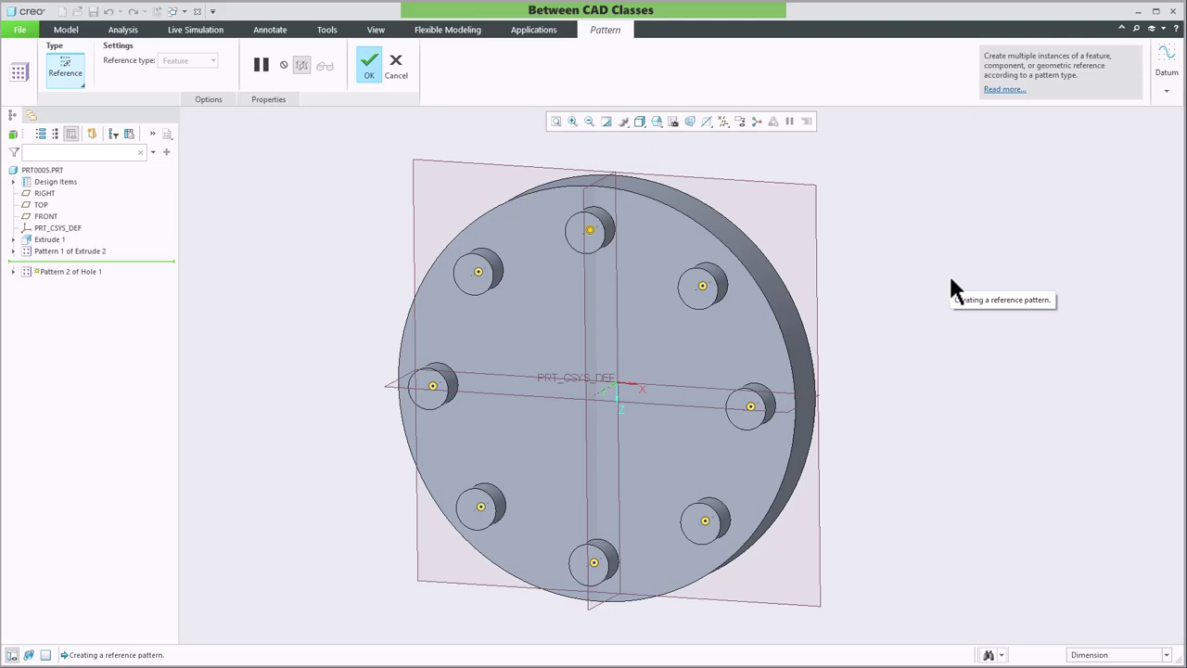
{"action": "left_click", "coordinate": [65, 76]}
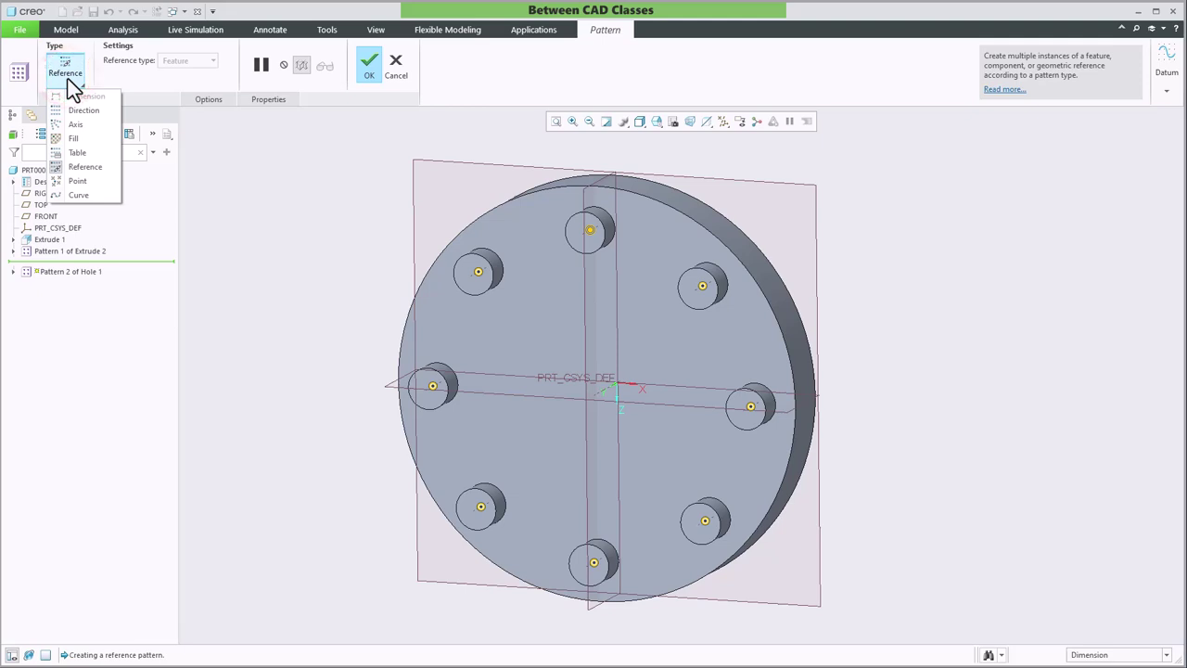
{"action": "left_click", "coordinate": [68, 80]}
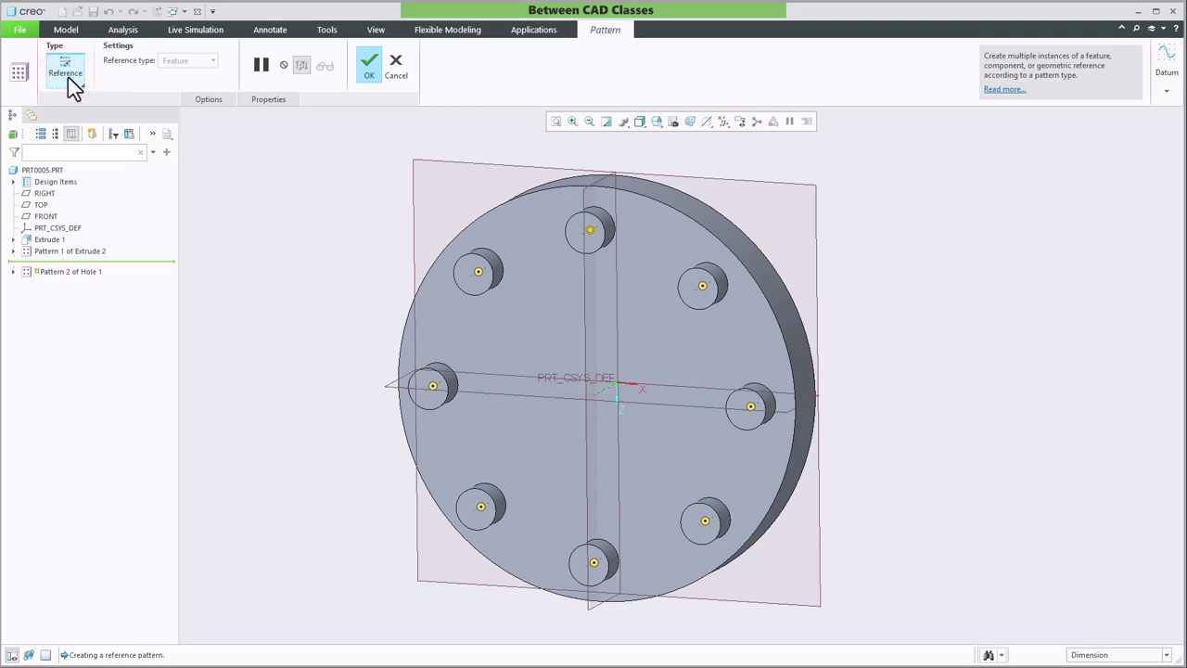
{"action": "left_click", "coordinate": [367, 61]}
{"action": "left_click", "coordinate": [260, 291]}
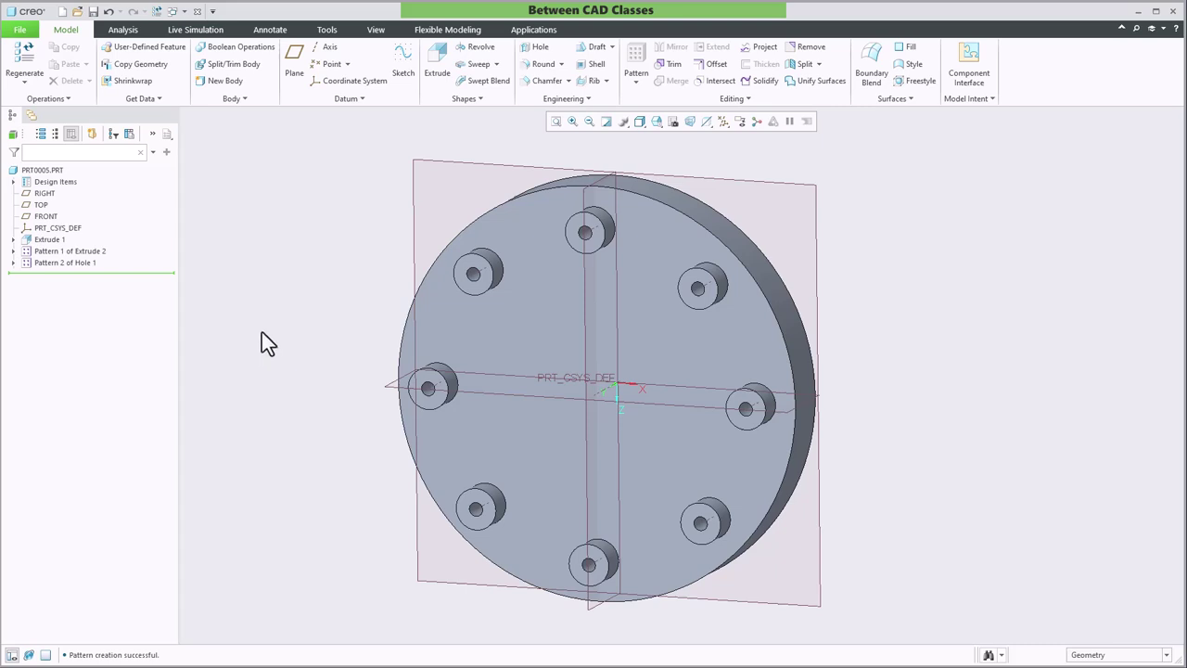
Step: Change Pattern 1 of Extrude 2 from 8 to 9 members around the disc
{"action": "left_click", "coordinate": [91, 253]}
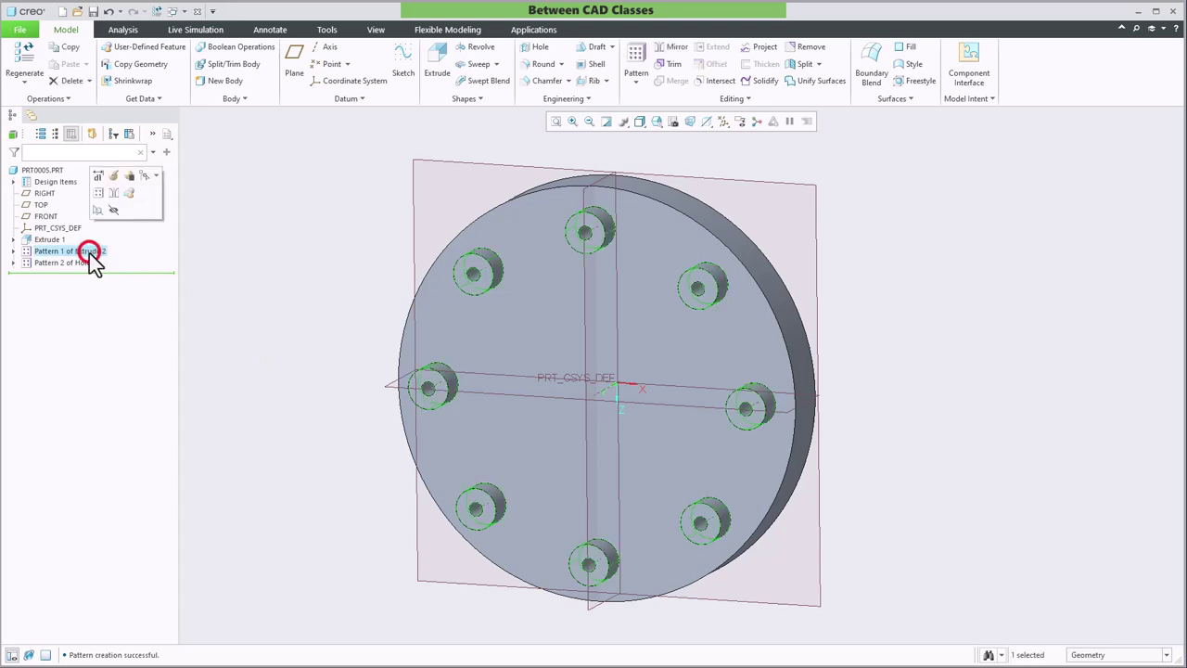
{"action": "left_click", "coordinate": [109, 178]}
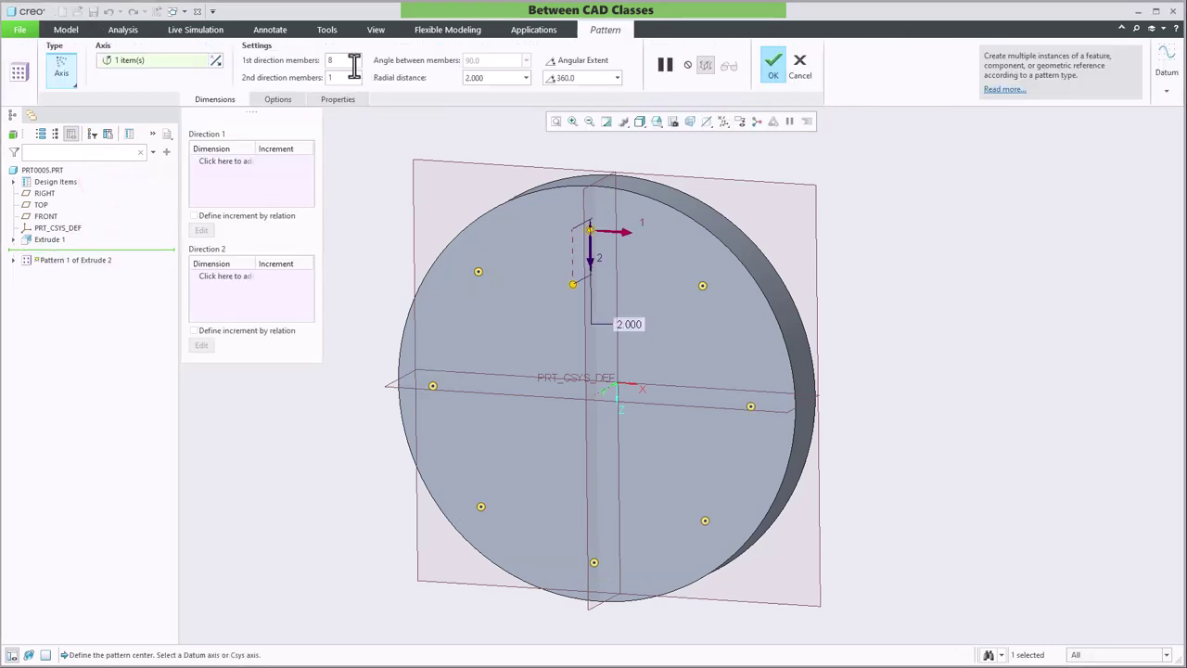
{"action": "left_click", "coordinate": [344, 60]}
{"action": "type", "text": "9"}
{"action": "key", "text": "Return"}
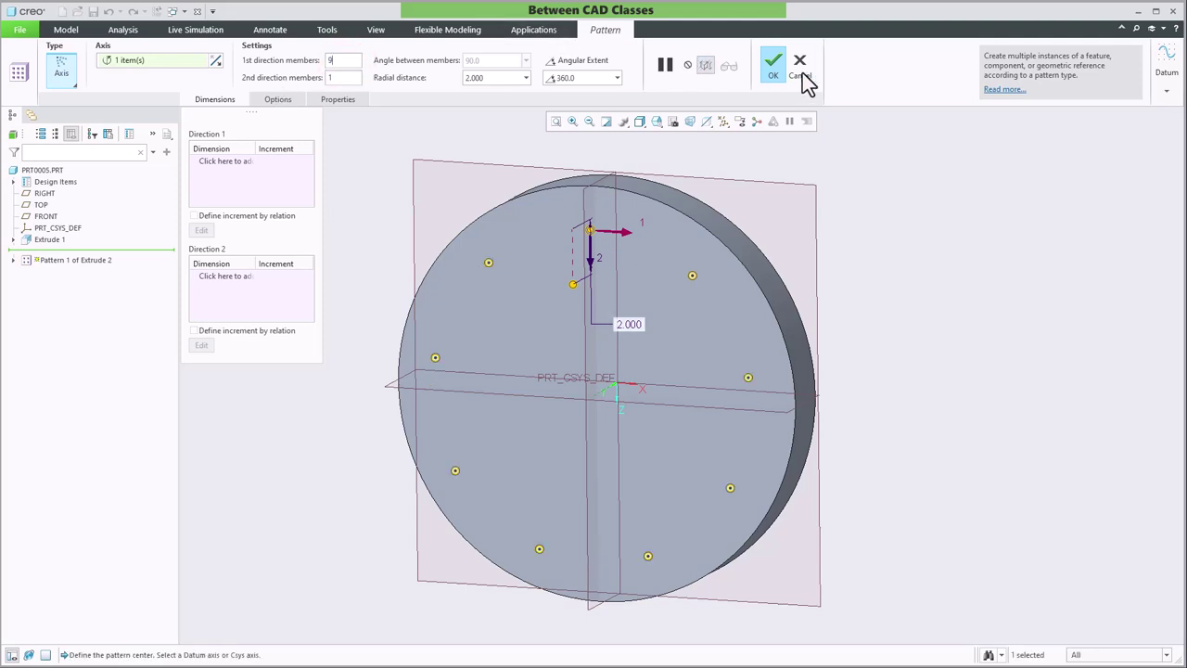
{"action": "left_click", "coordinate": [960, 260]}
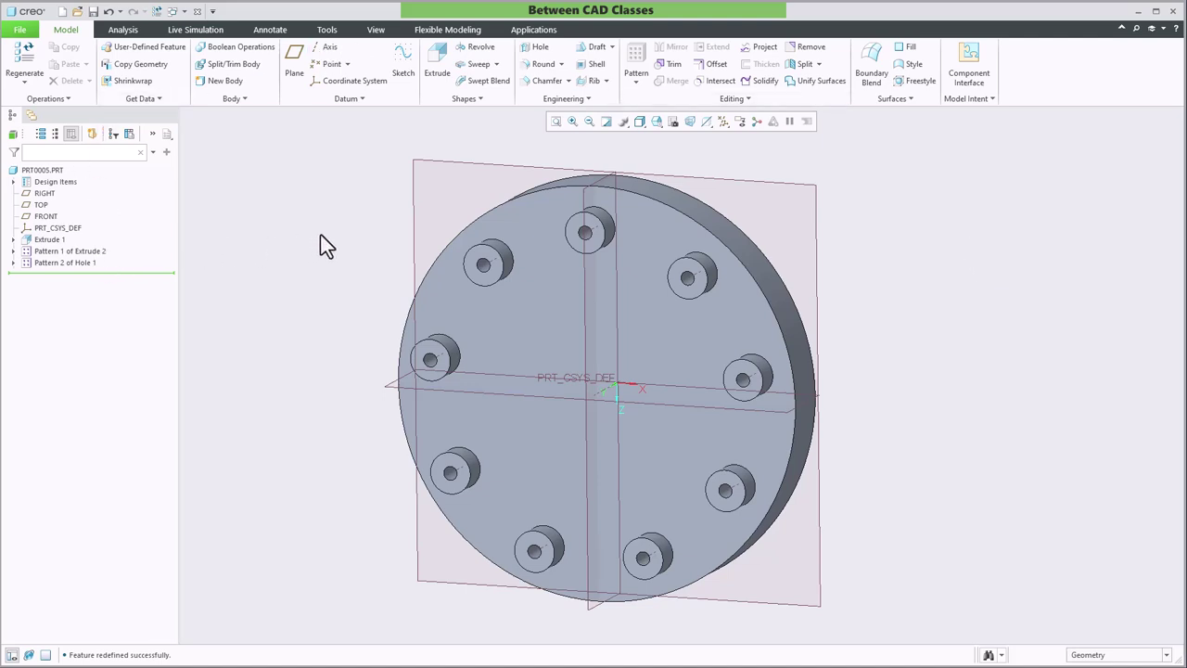
{"action": "left_click", "coordinate": [85, 250]}
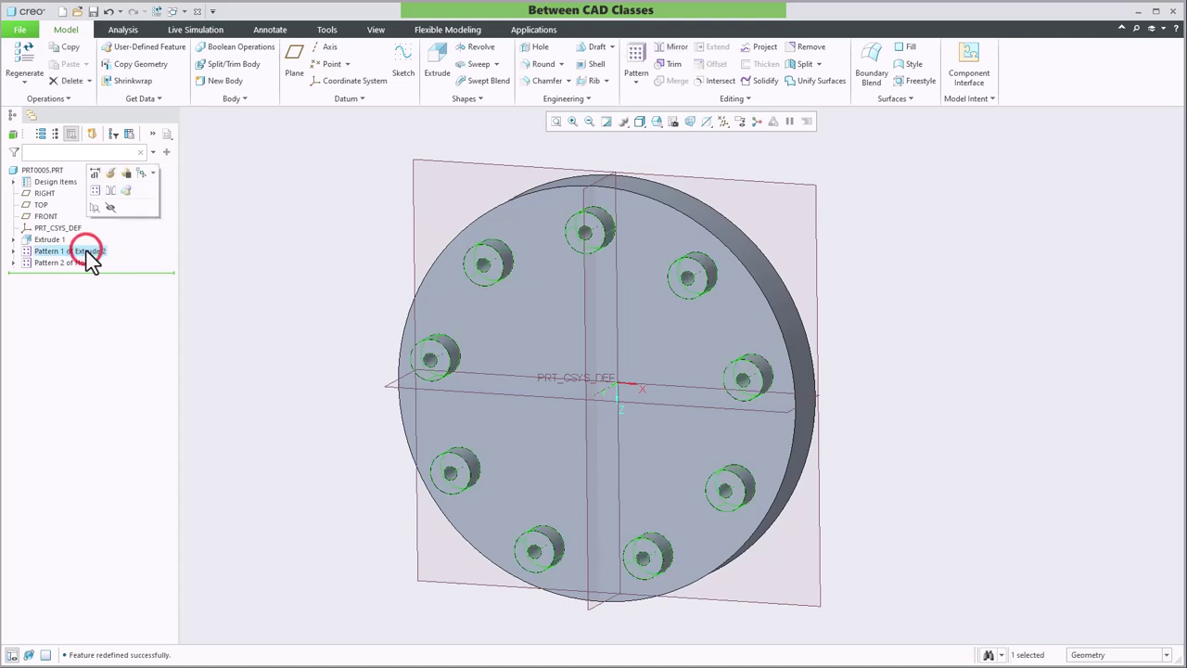
{"action": "left_click", "coordinate": [110, 174]}
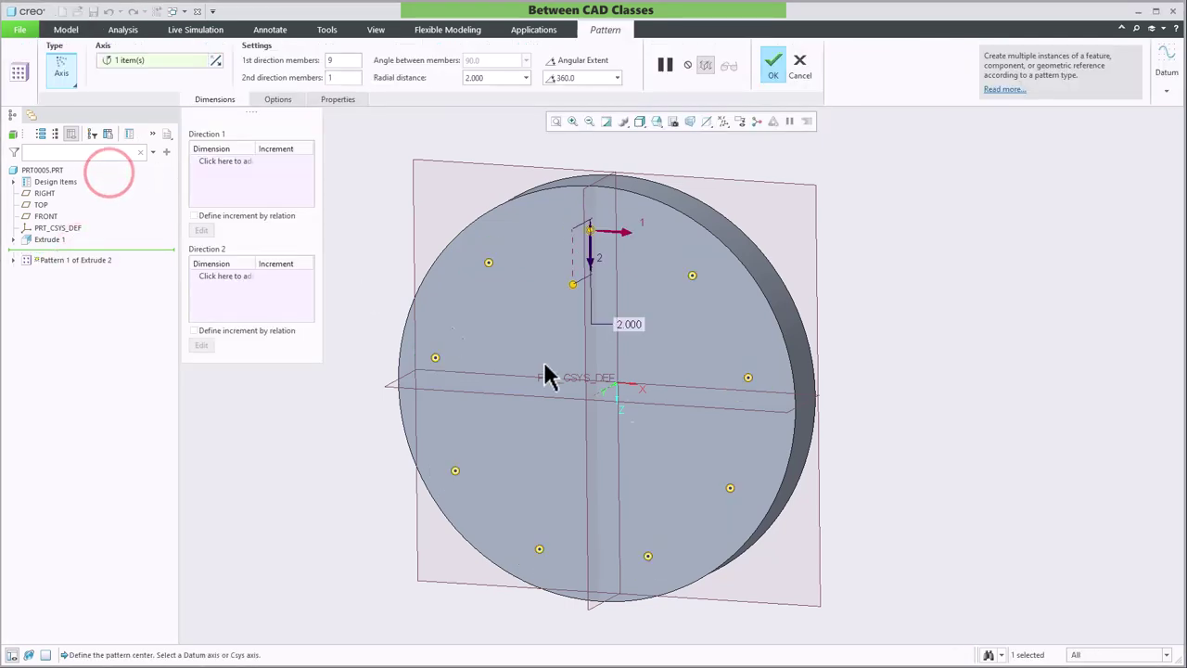
{"action": "left_click", "coordinate": [748, 378]}
{"action": "left_click", "coordinate": [772, 67]}
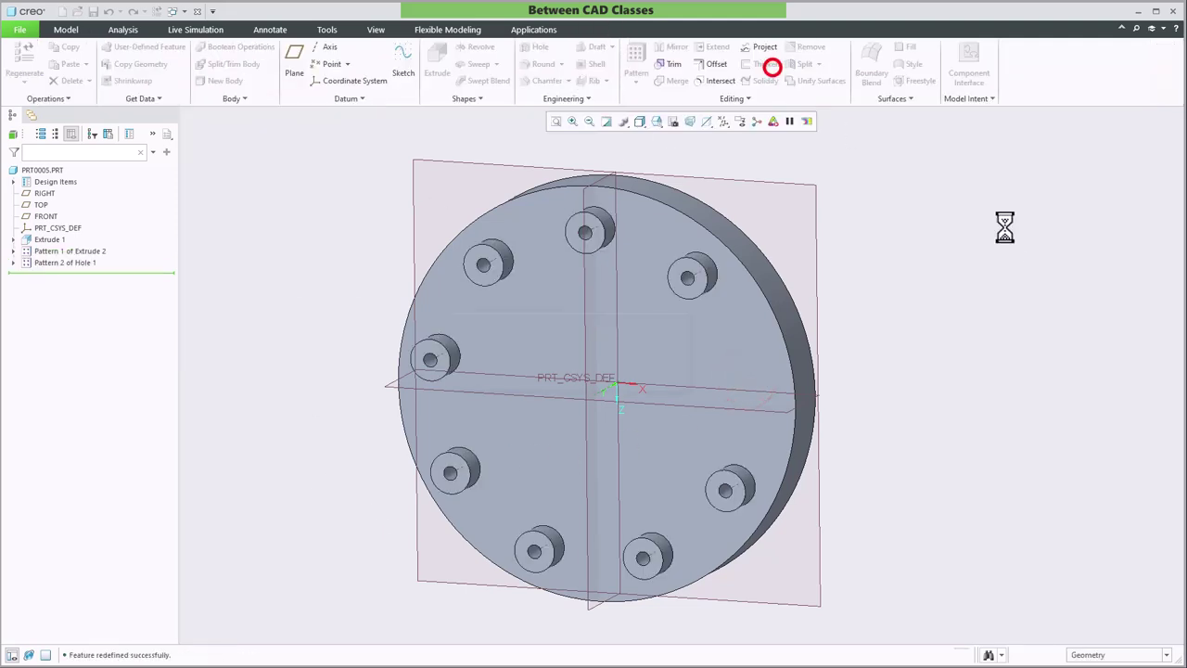
{"action": "left_click", "coordinate": [1005, 280]}
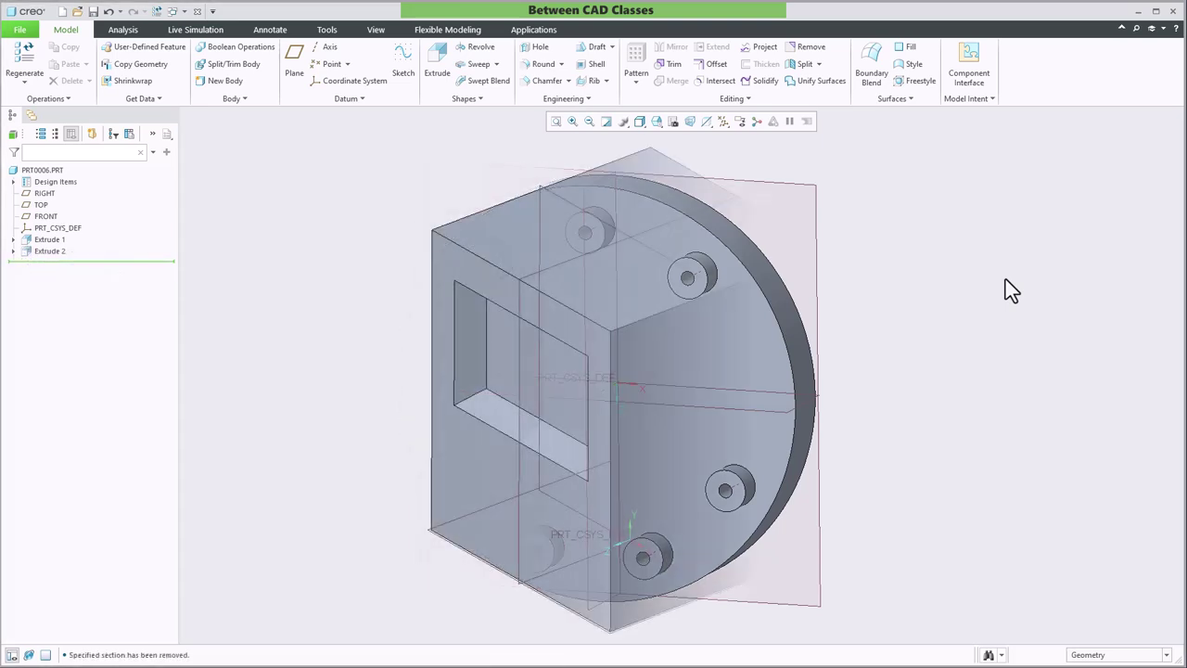
Step: Bring up part PRT0006 and orbit the block toward its recessed window face
{"action": "left_click", "coordinate": [1100, 338]}
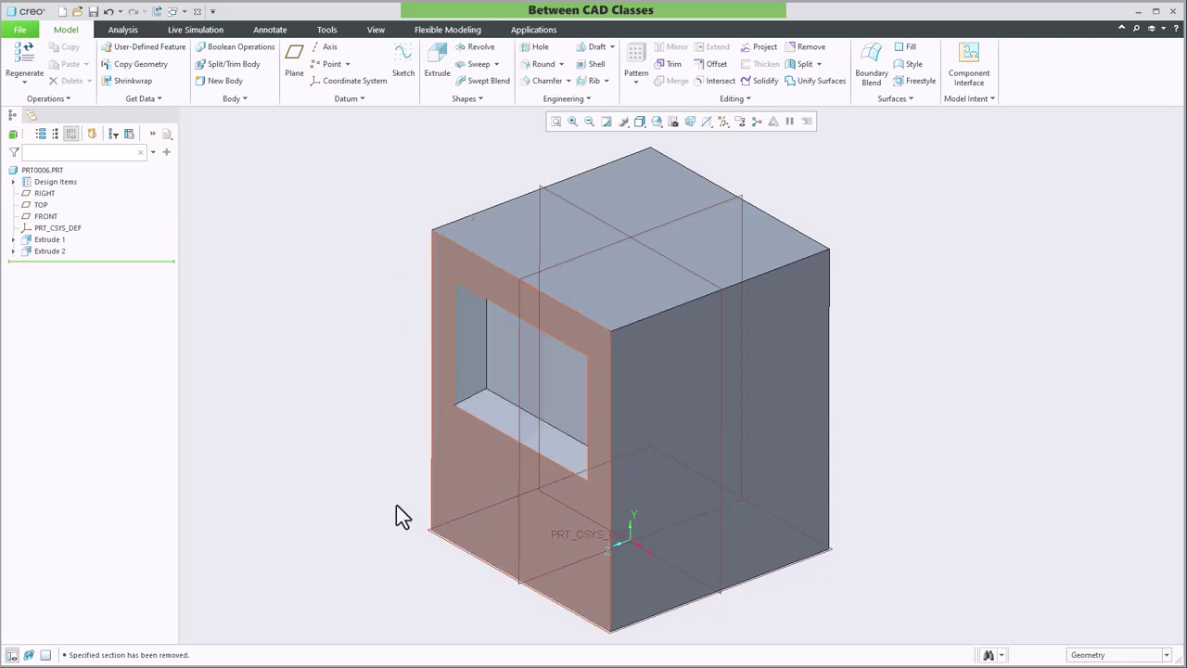
{"action": "mouse_move", "coordinate": [398, 509]}
{"action": "middle_mouse_down"}
{"action": "mouse_move", "coordinate": [402, 485]}
{"action": "mouse_move", "coordinate": [421, 489]}
{"action": "mouse_move", "coordinate": [390, 493]}
{"action": "mouse_move", "coordinate": [389, 504]}
{"action": "middle_mouse_up"}
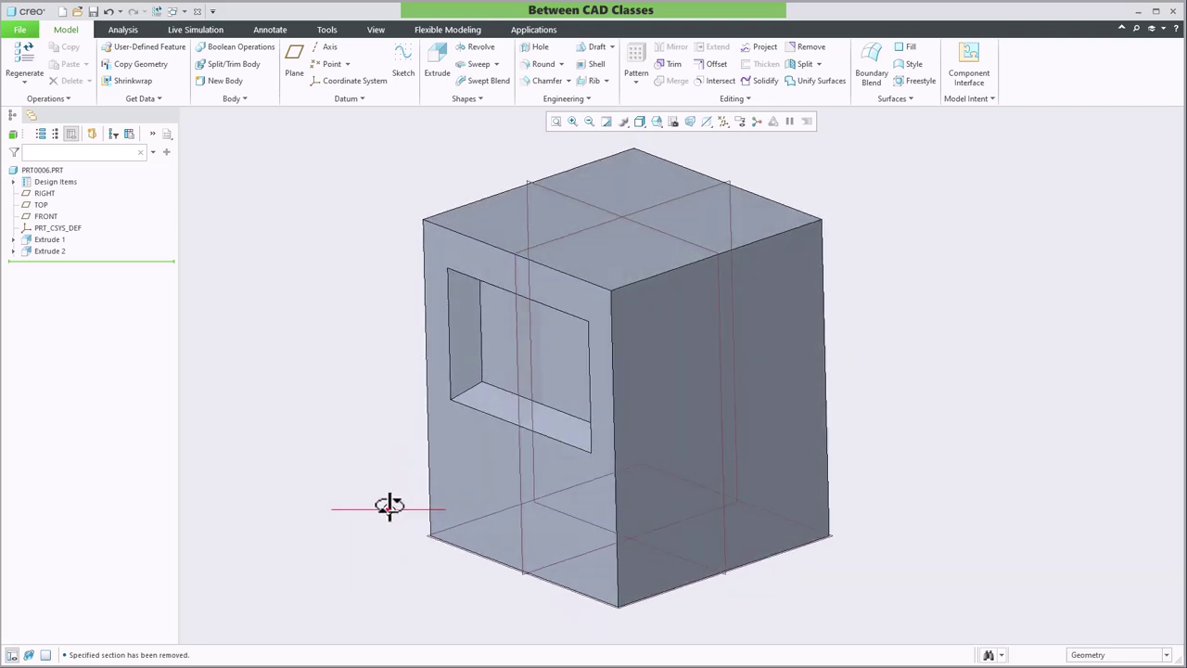
{"action": "left_click", "coordinate": [999, 301]}
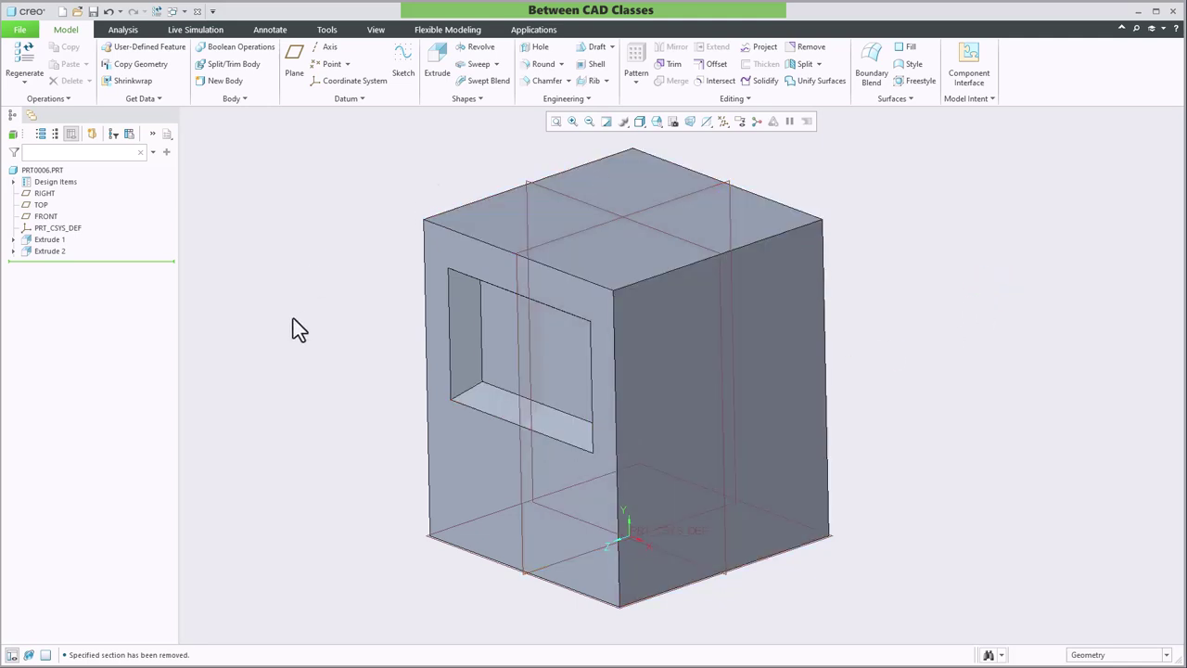
Step: Axis-pattern the Extrude 2 window about PRT_CSYS_DEF with 4 members at 90°
{"action": "left_click", "coordinate": [49, 251]}
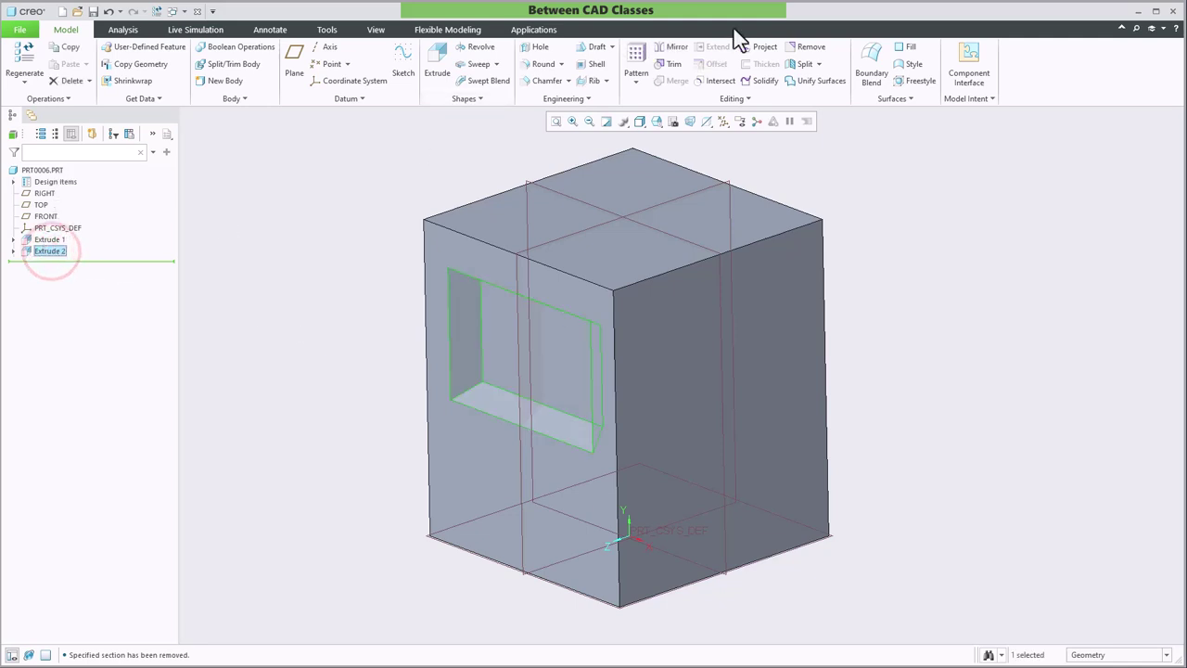
{"action": "left_click", "coordinate": [636, 61]}
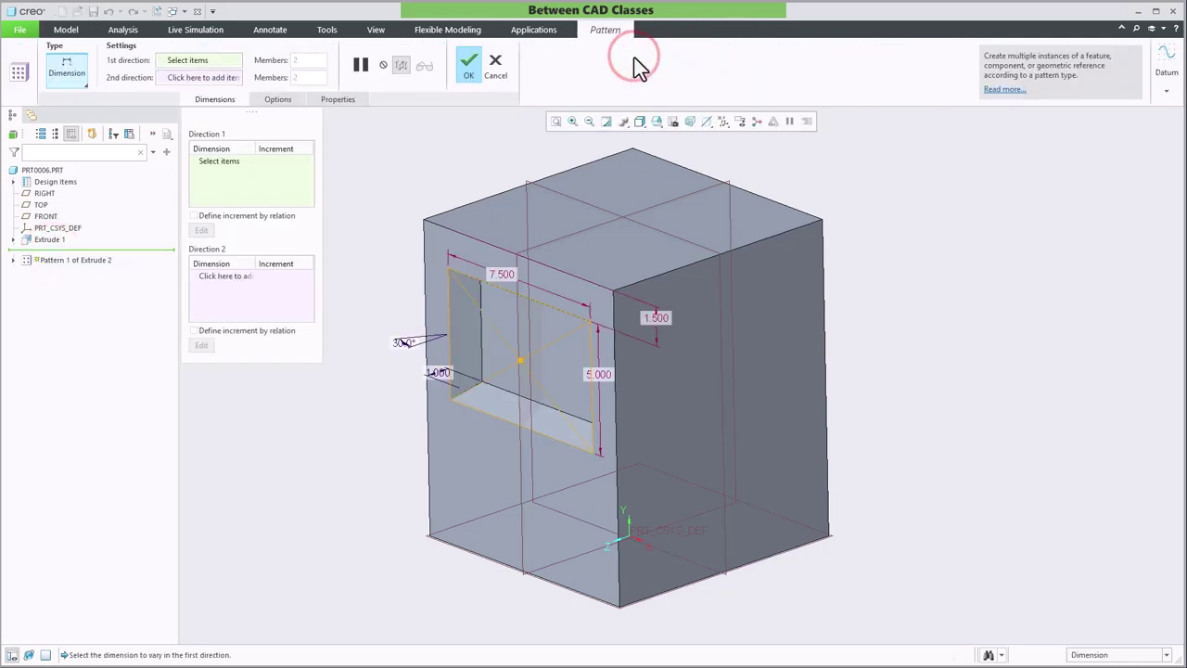
{"action": "left_click", "coordinate": [72, 73]}
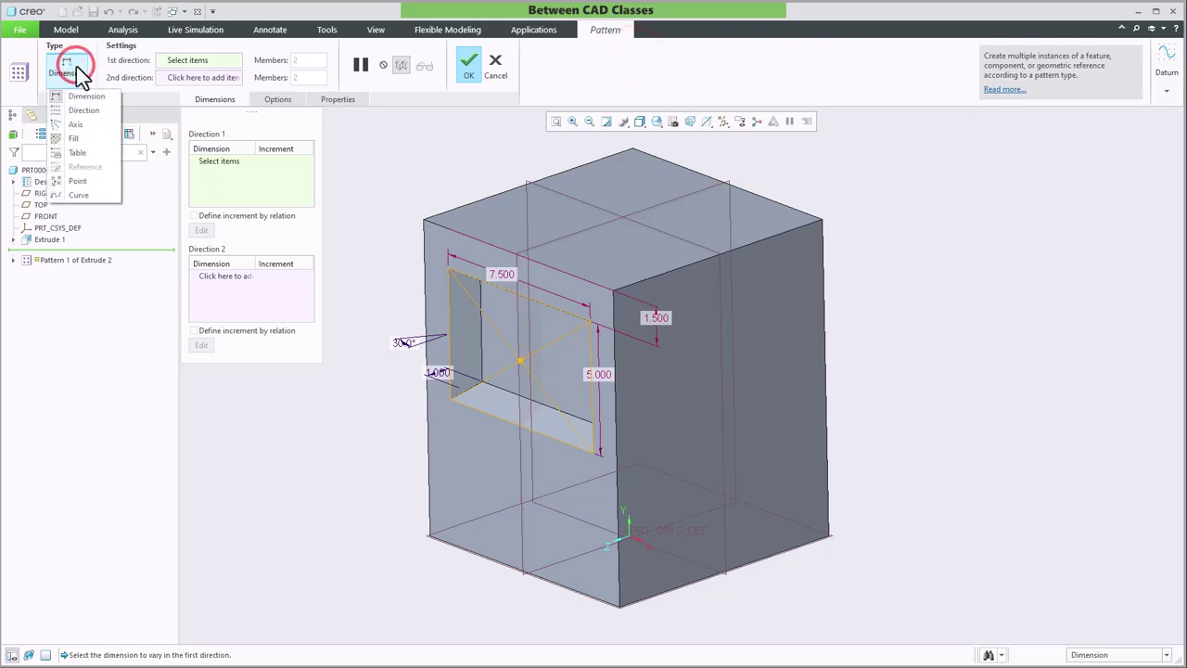
{"action": "left_click", "coordinate": [78, 124]}
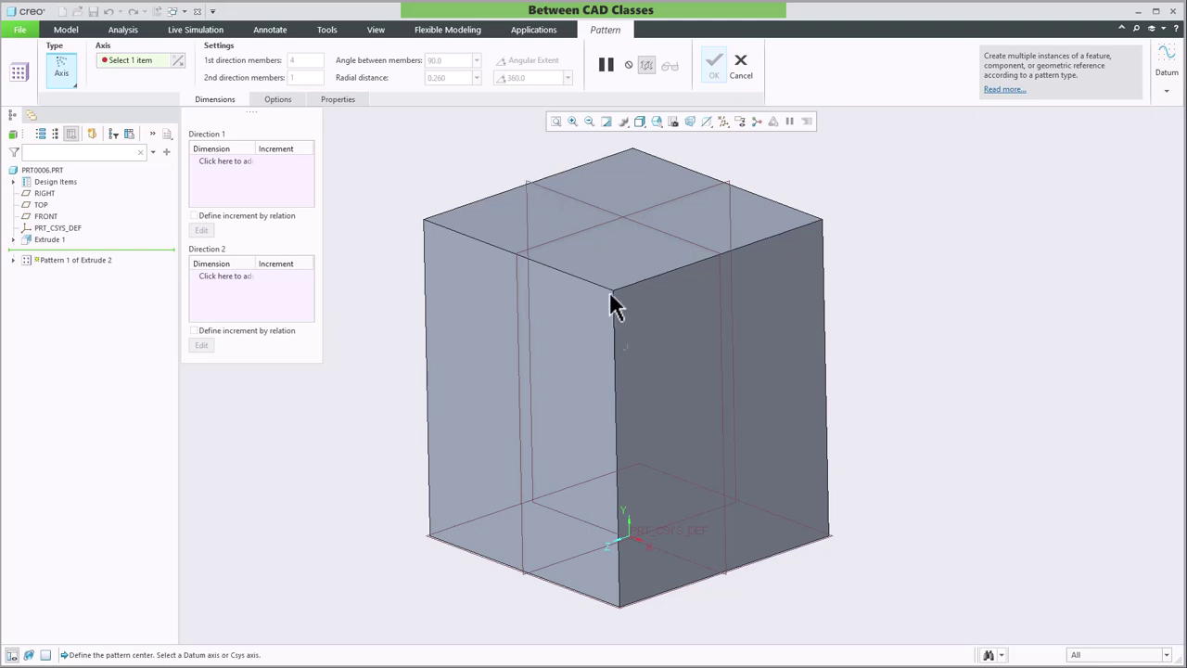
{"action": "left_click", "coordinate": [629, 532]}
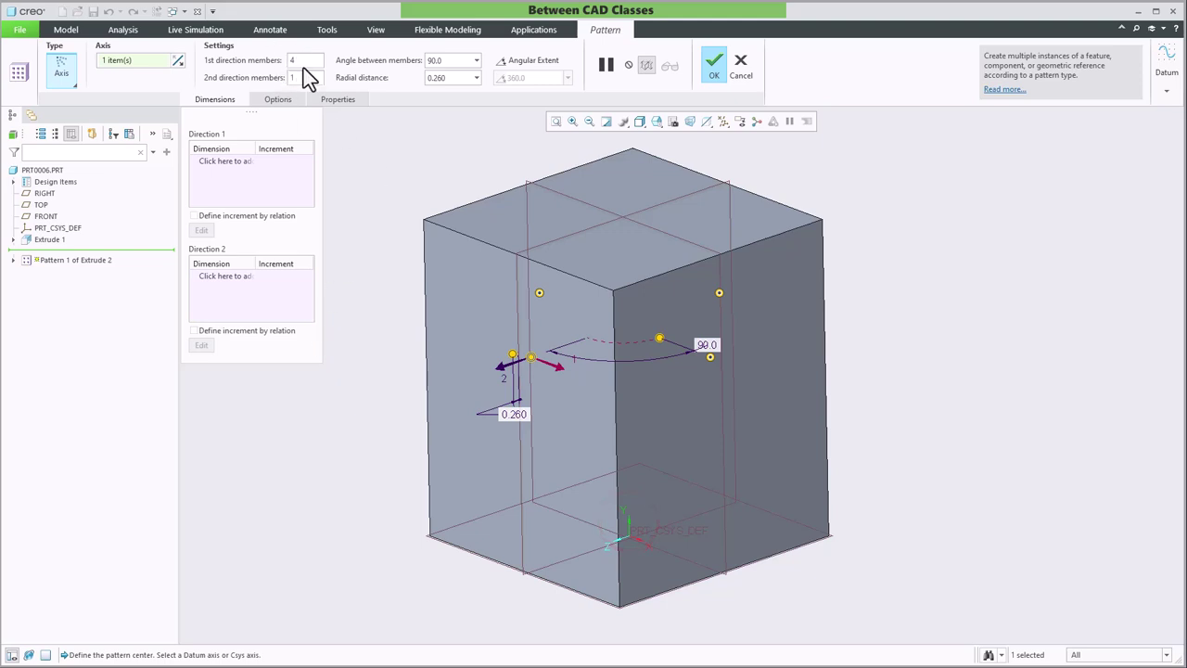
{"action": "left_click", "coordinate": [717, 65]}
{"action": "left_click", "coordinate": [930, 243]}
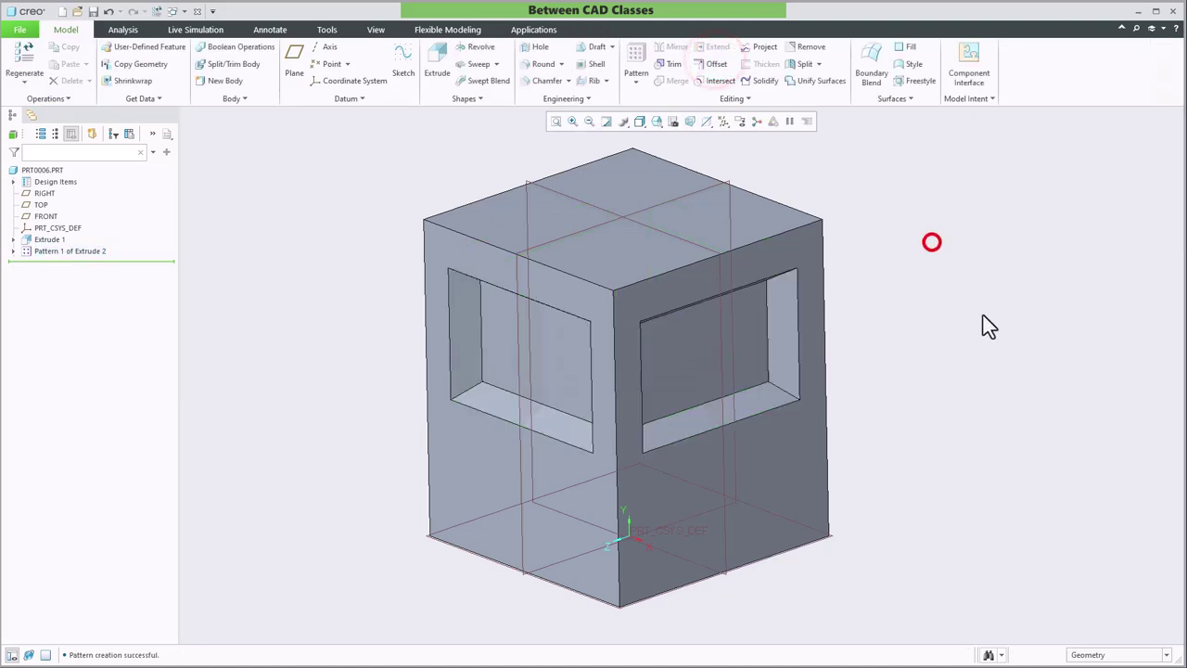
Step: Redefine Pattern 1 of Extrude 2, excluding one instance so only three cube sides keep windows
{"action": "middle_click_drag", "start_coordinate": [930, 411], "coordinate": [668, 471]}
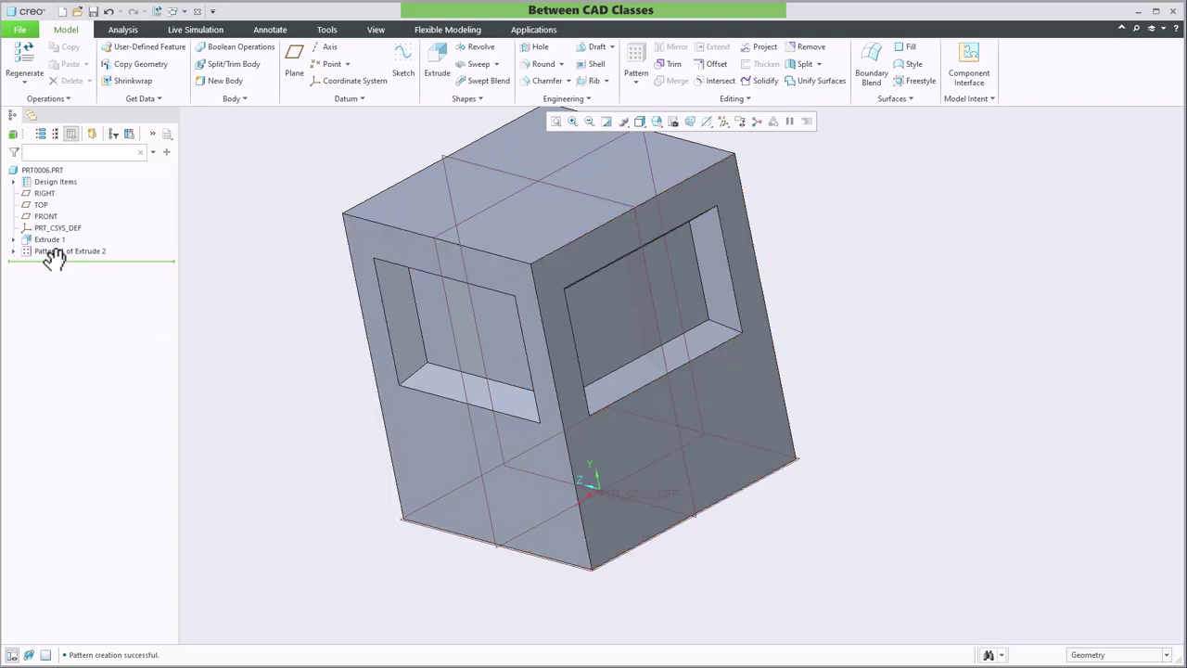
{"action": "left_click", "coordinate": [43, 250]}
{"action": "left_click", "coordinate": [81, 188]}
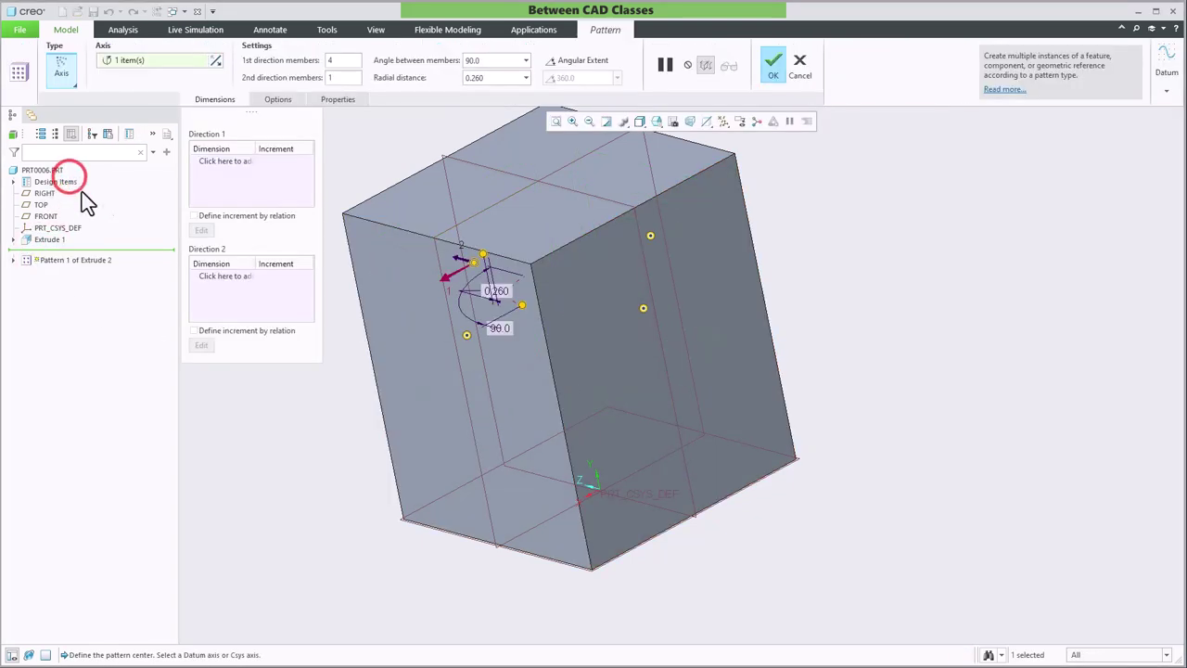
{"action": "left_click", "coordinate": [644, 309]}
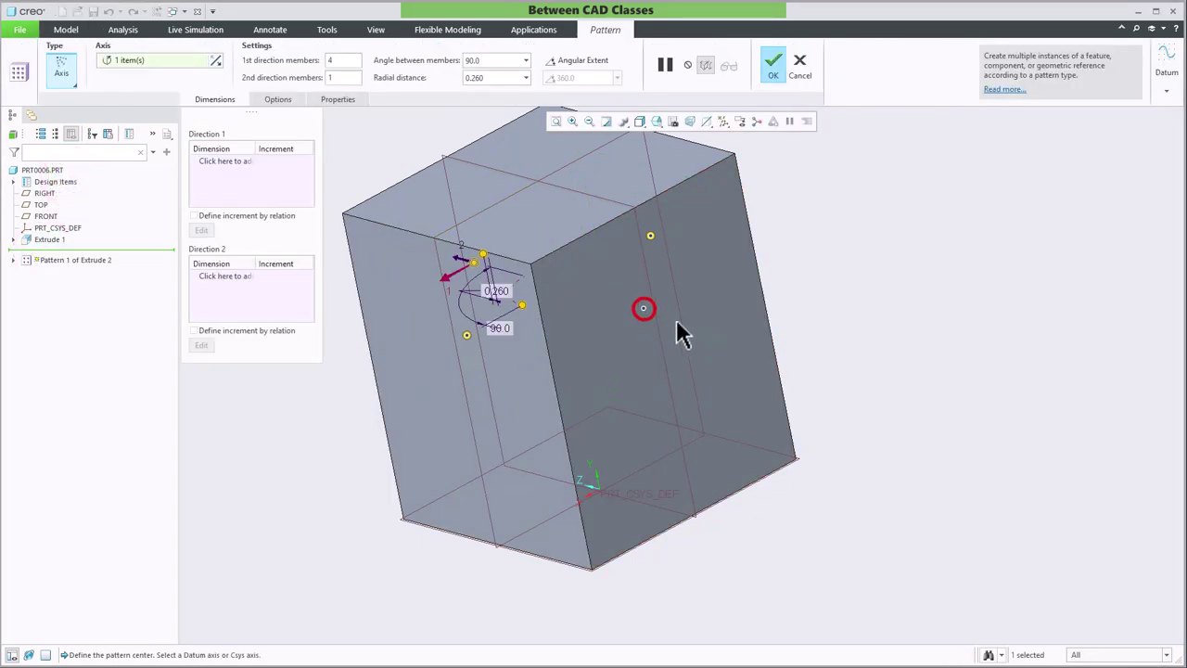
{"action": "left_click", "coordinate": [774, 63]}
{"action": "middle_click_drag", "start_coordinate": [889, 269], "coordinate": [947, 440]}
{"action": "left_click", "coordinate": [1031, 390]}
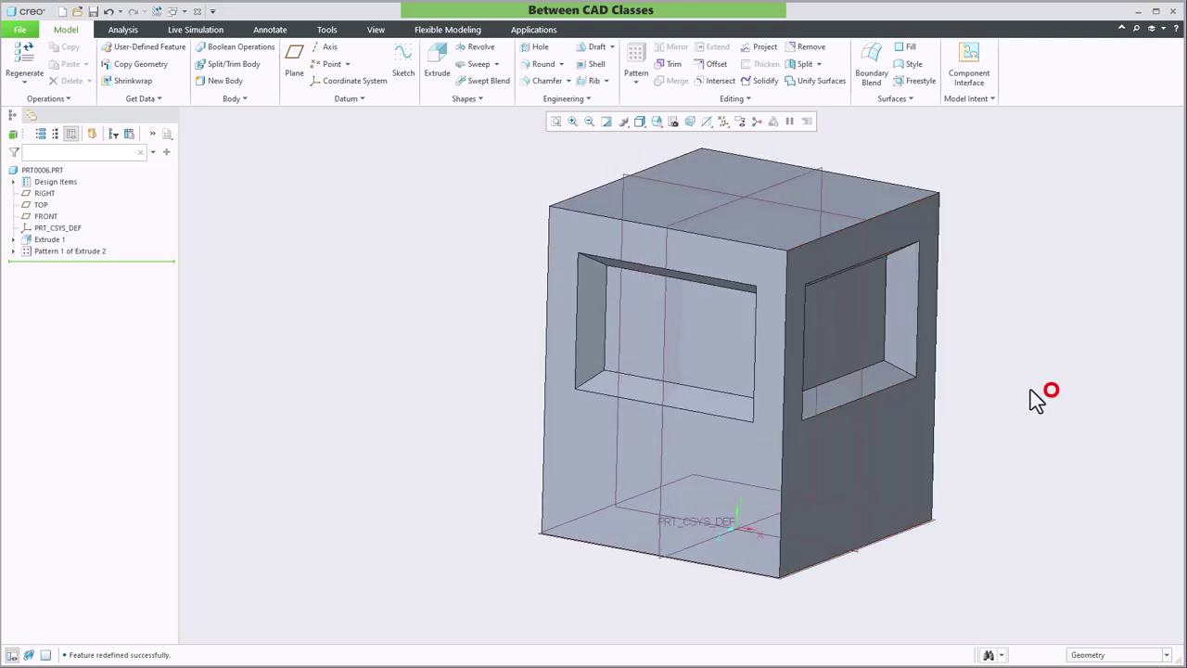